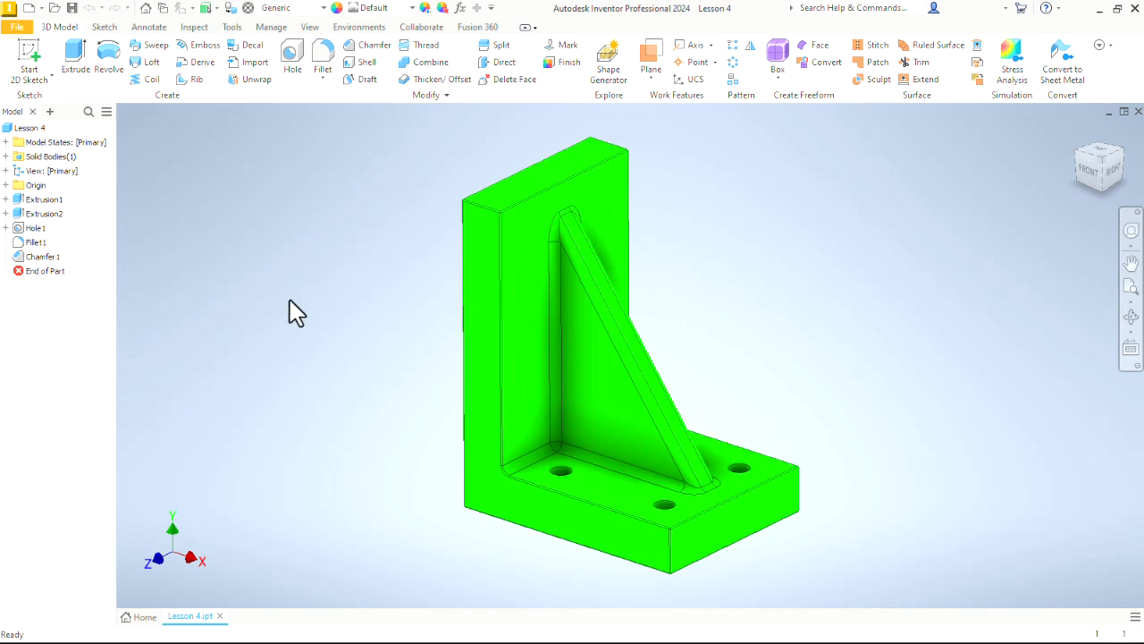
key("F4")
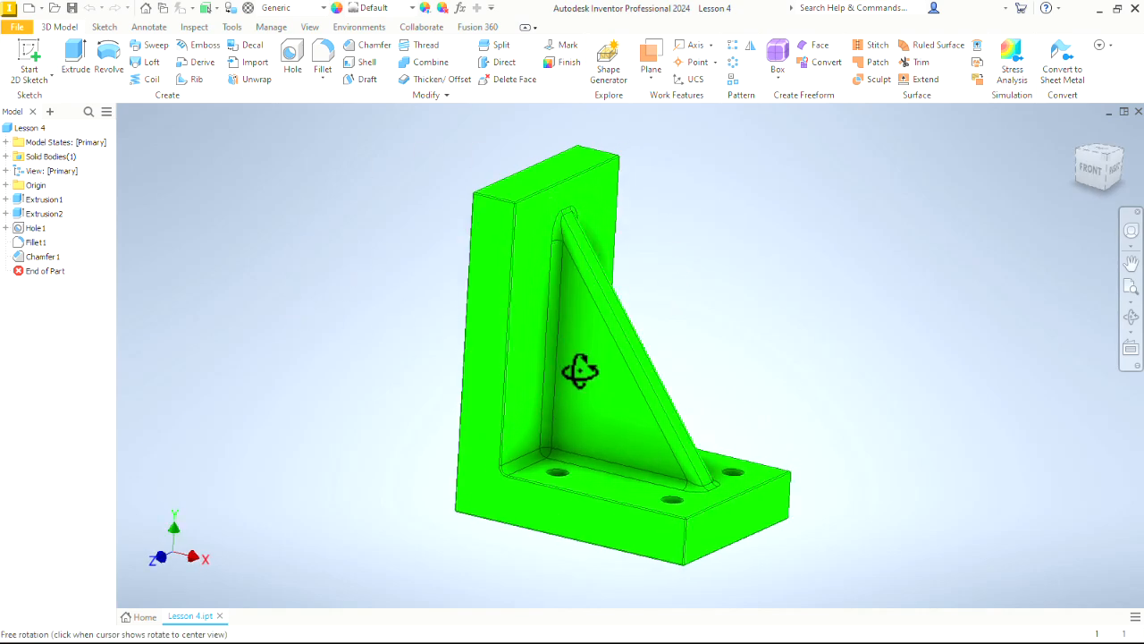
mouse_move(581, 370)
left_mouse_down()
mouse_move(790, 349)
mouse_move(559, 366)
left_mouse_up()
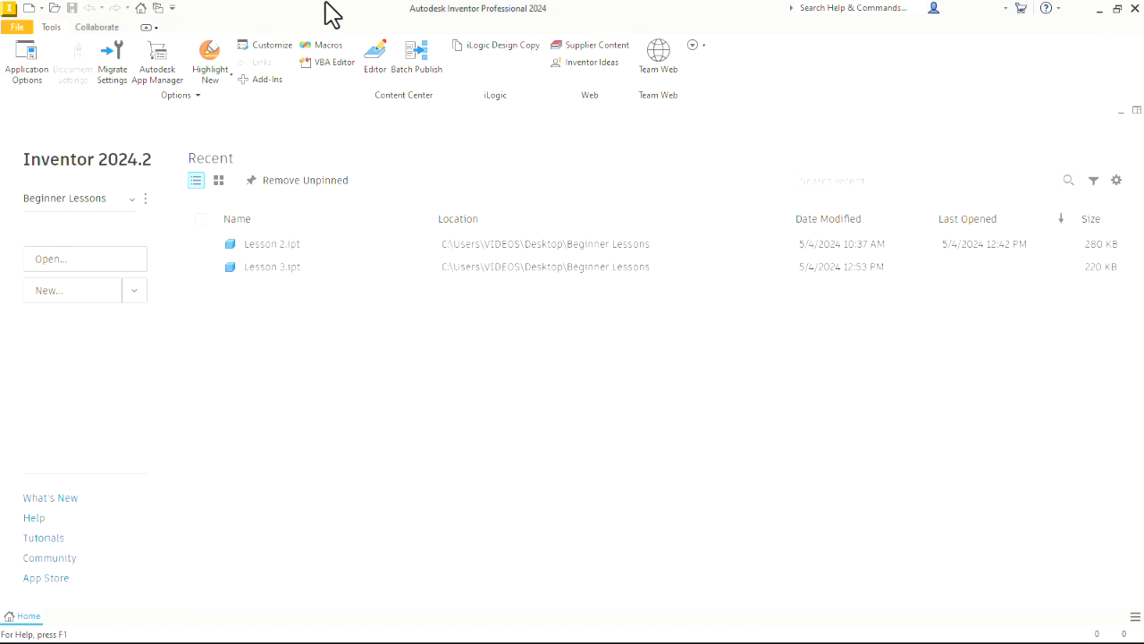
- Create a new part and start a 2D sketch on the front XY plane
left_click(70, 298)
double_click(517, 189)
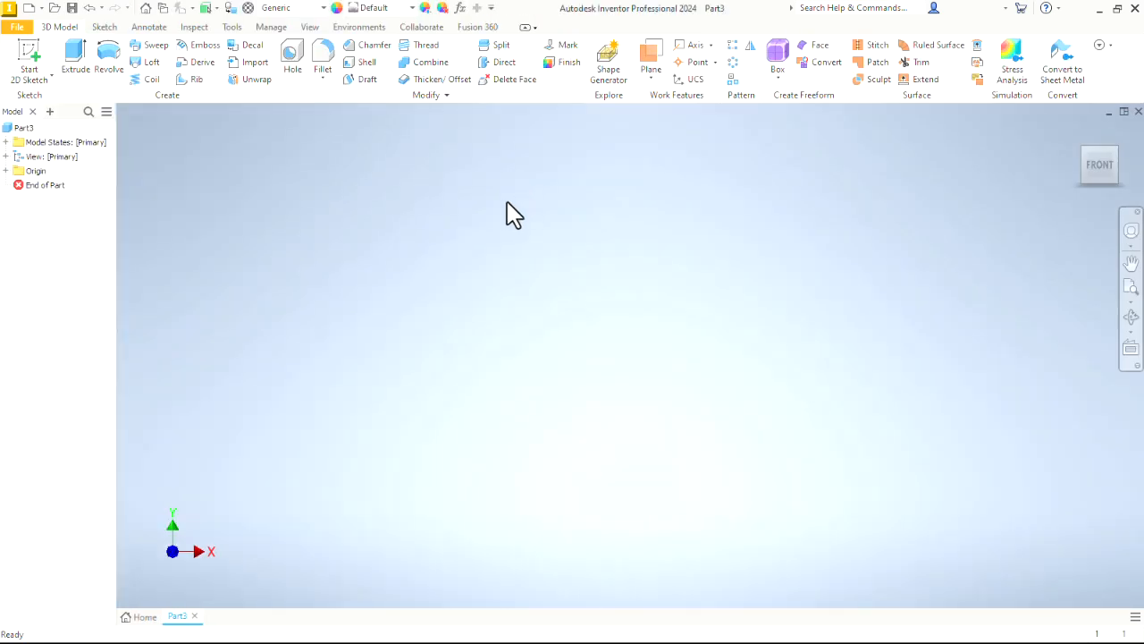
left_click(30, 54)
left_click(582, 206)
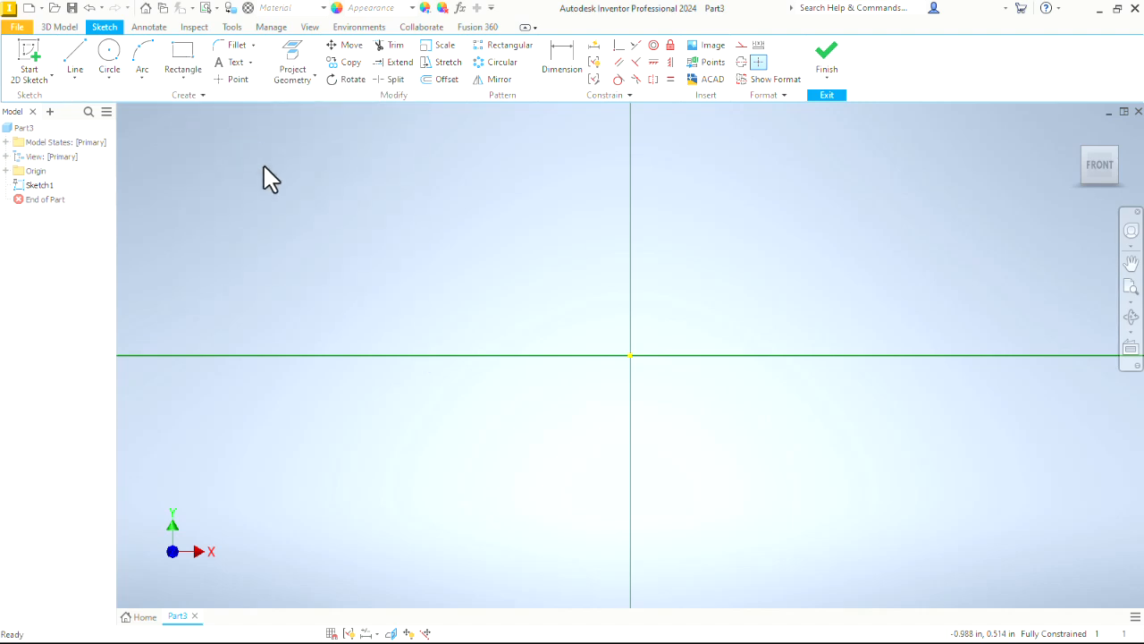
- Sketch a closed L-shaped line profile from the origin, about 5.7 in tall and 4.5 in wide, with legs about 1.2 in thick
left_click(77, 65)
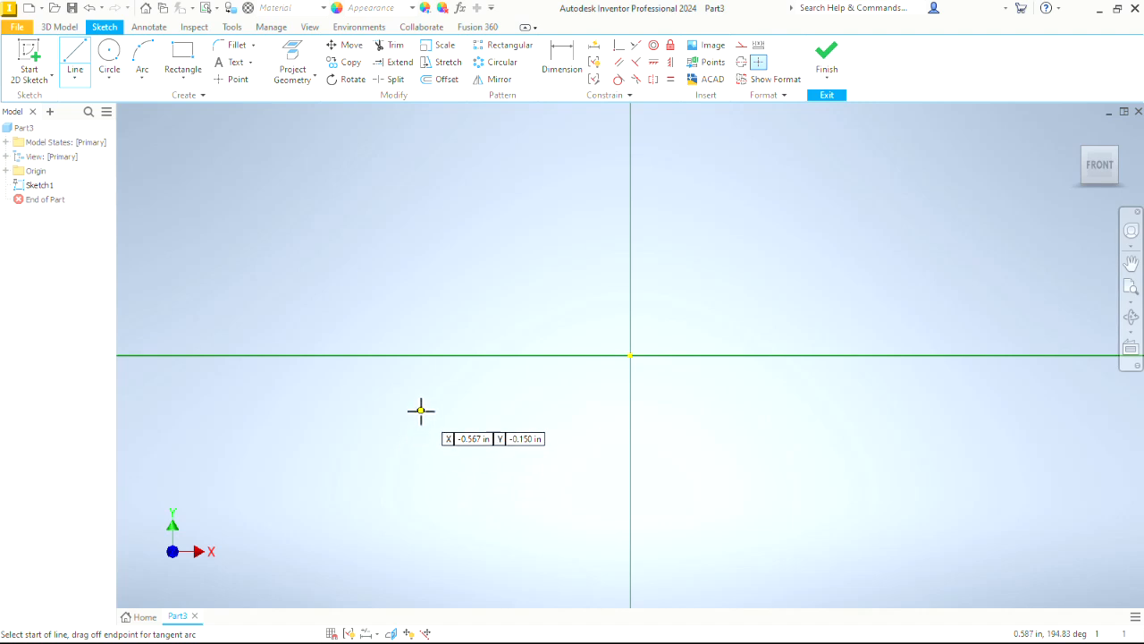
left_click(630, 355)
scroll(515, 460, "down", 5)
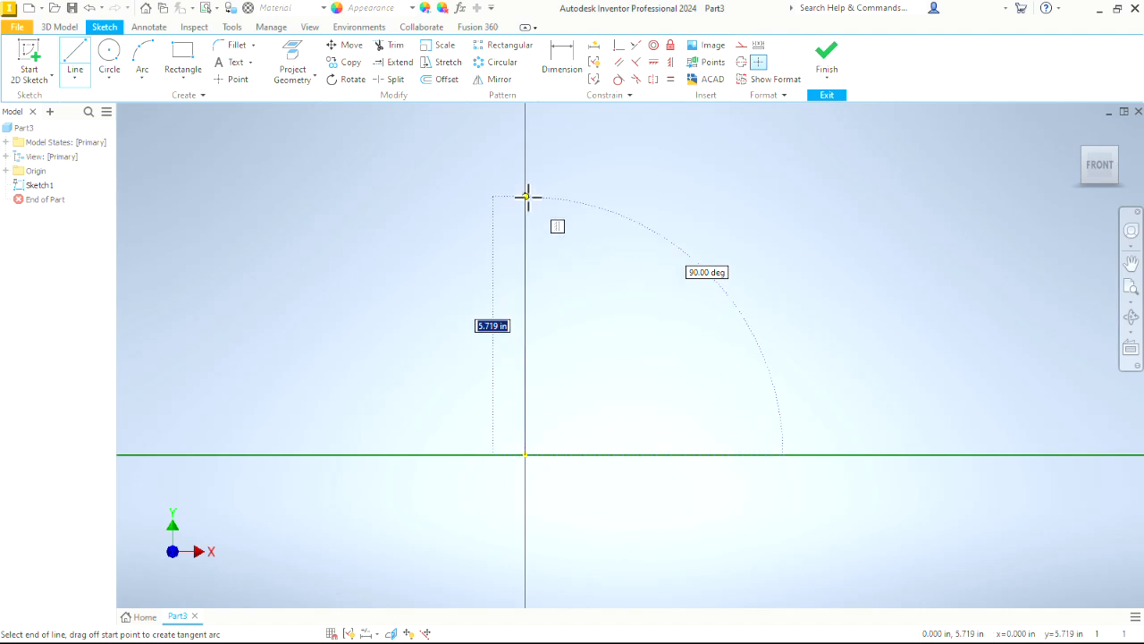
left_click(526, 197)
left_click(578, 198)
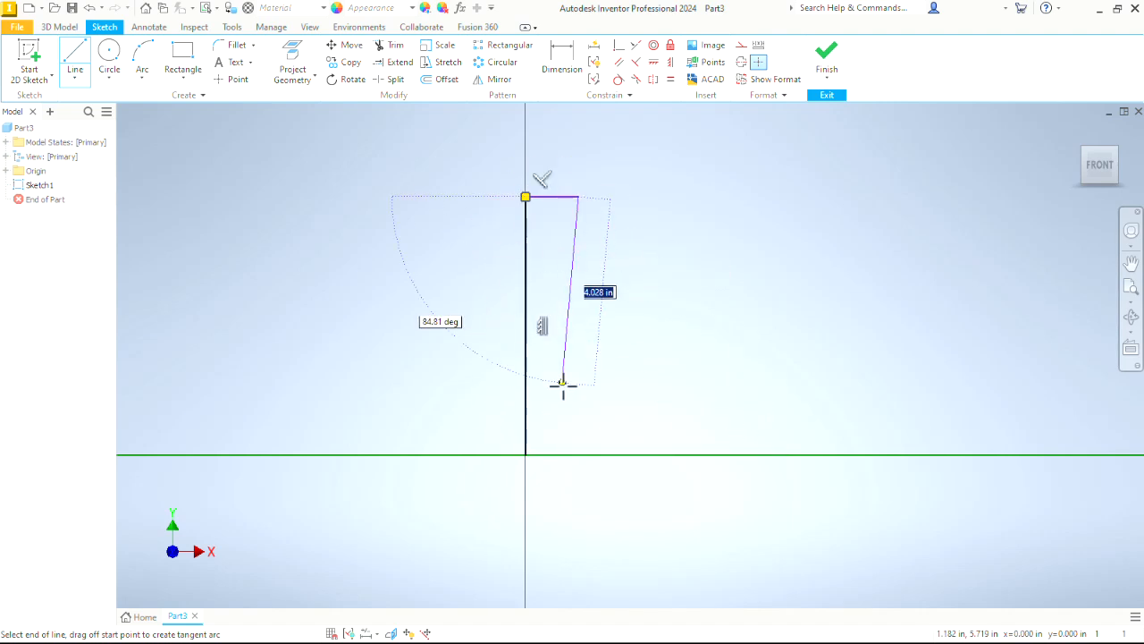
left_click(577, 403)
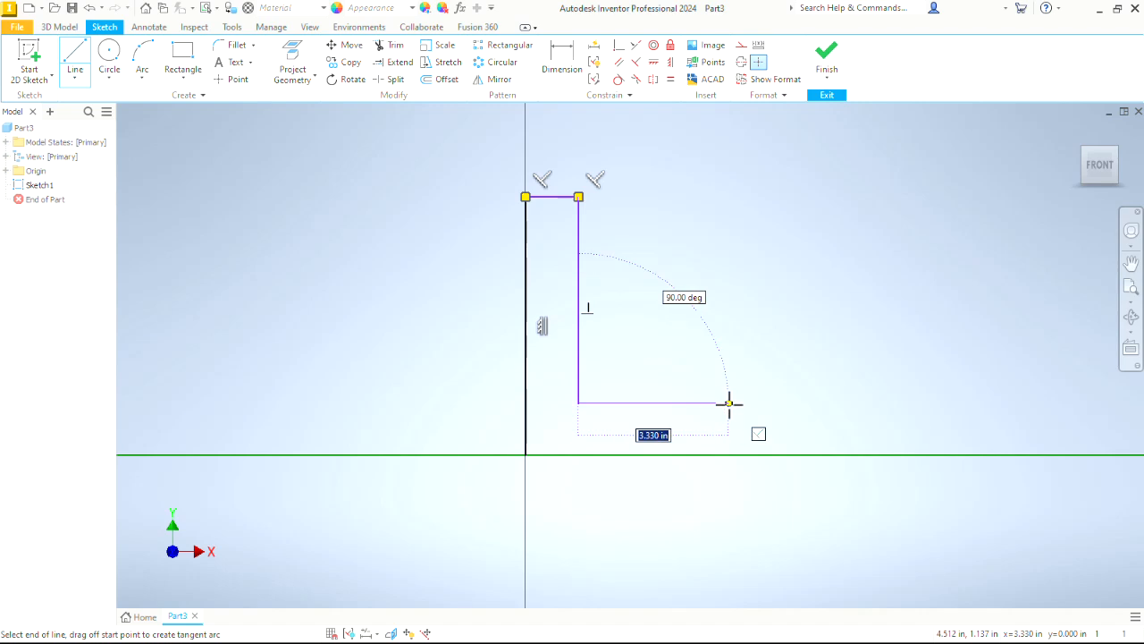
left_click(729, 404)
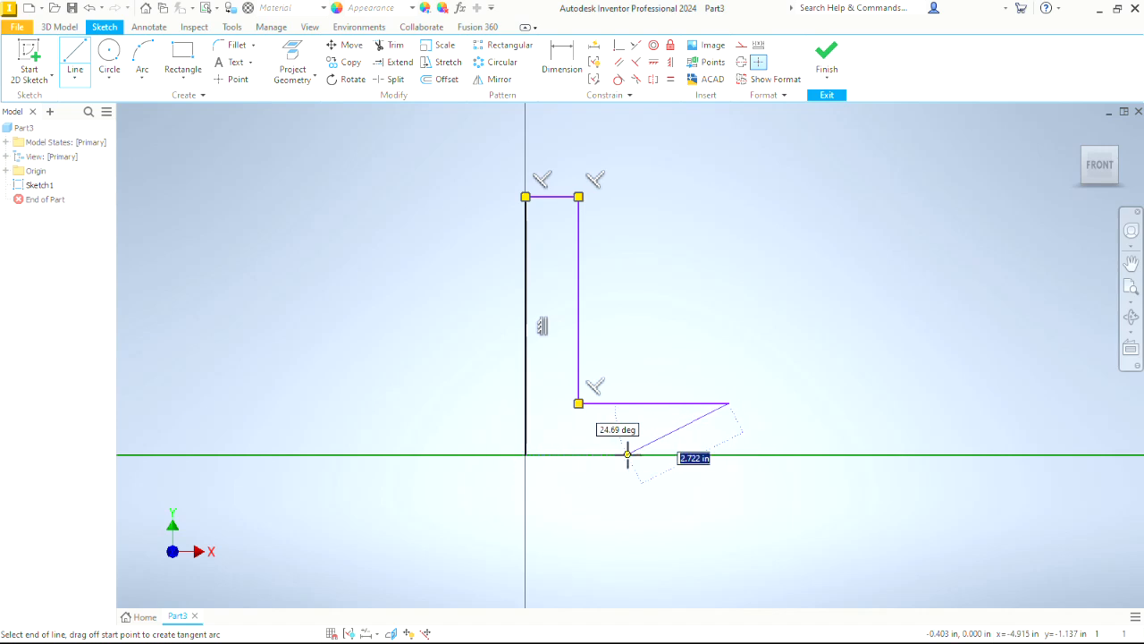
left_click(729, 454)
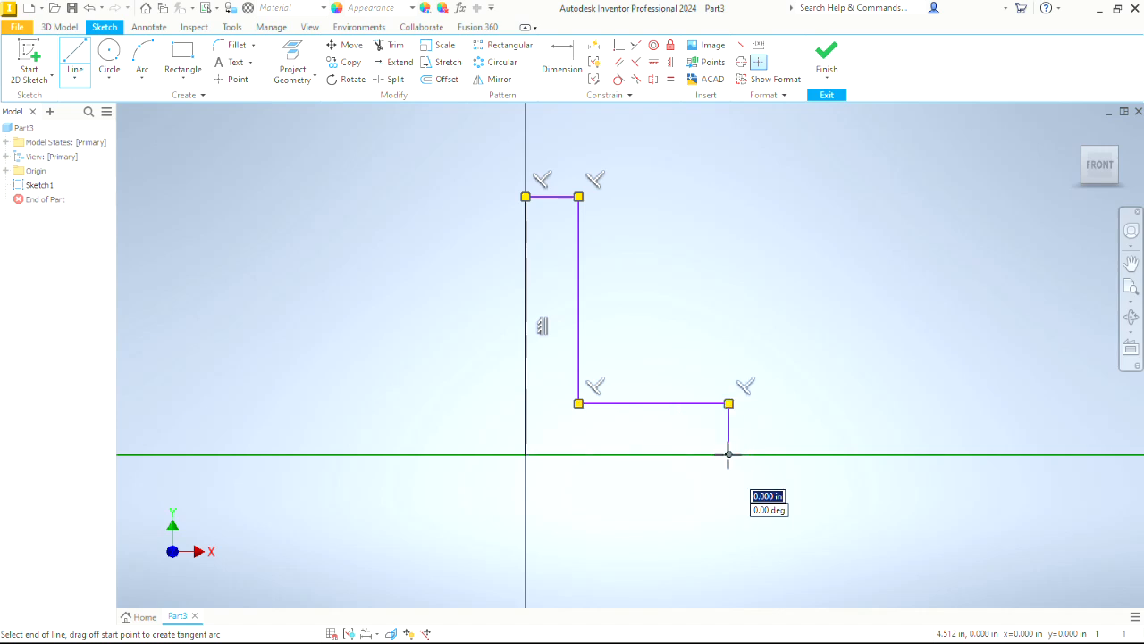
left_click(525, 454)
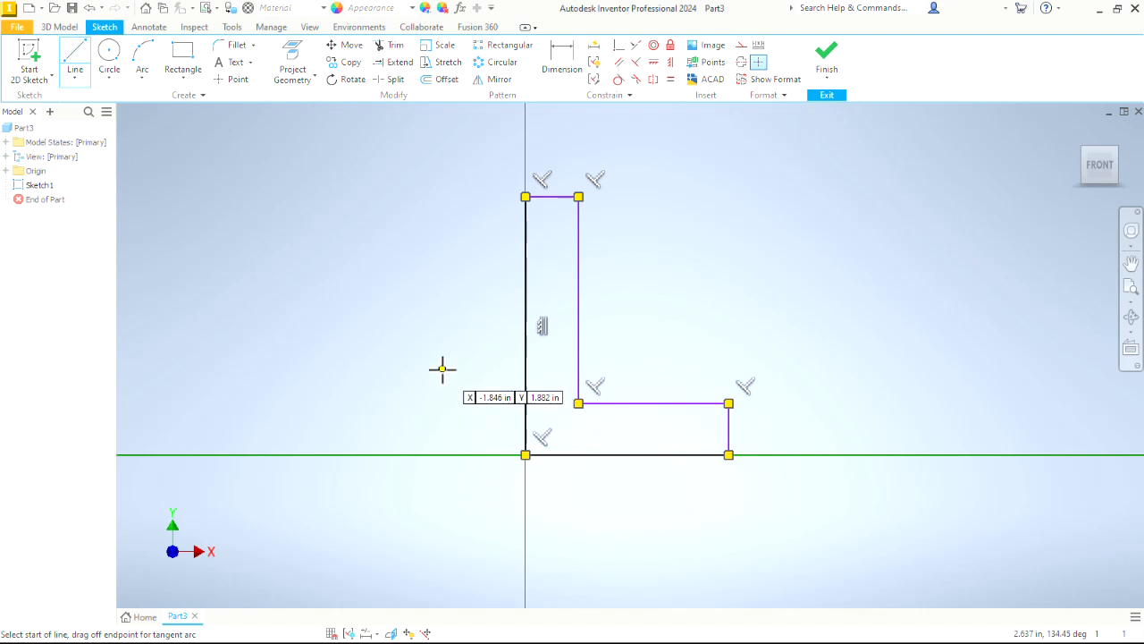
right_click(662, 296)
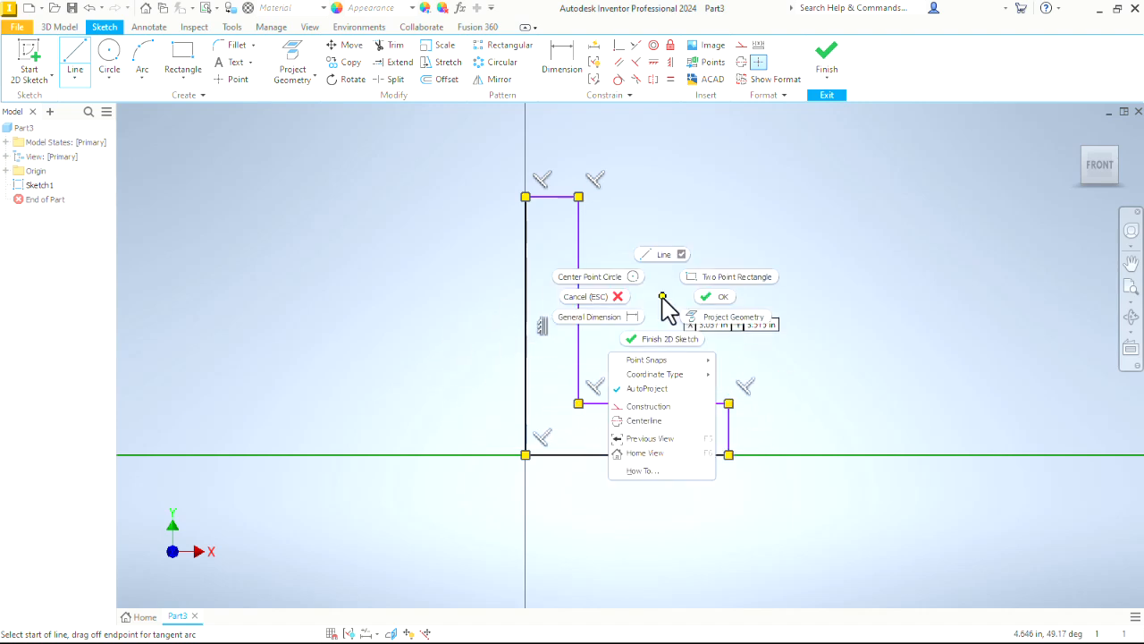
left_click(724, 302)
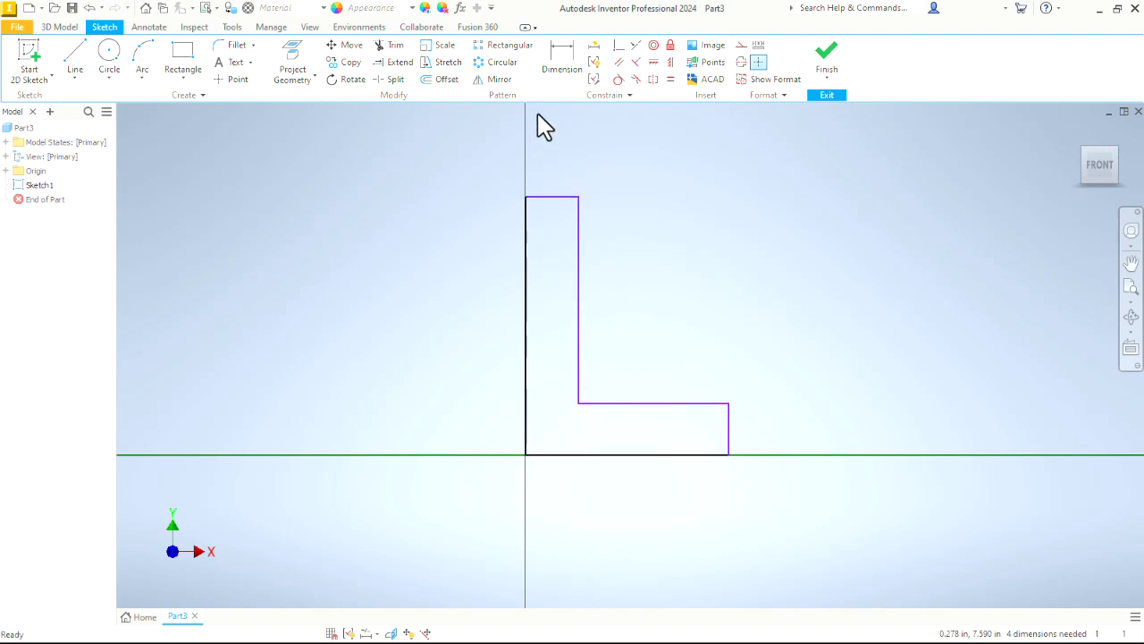
- Dimension the L-profile's overall height as 5 in and its base length as 4 in
left_click(562, 57)
left_click(527, 268)
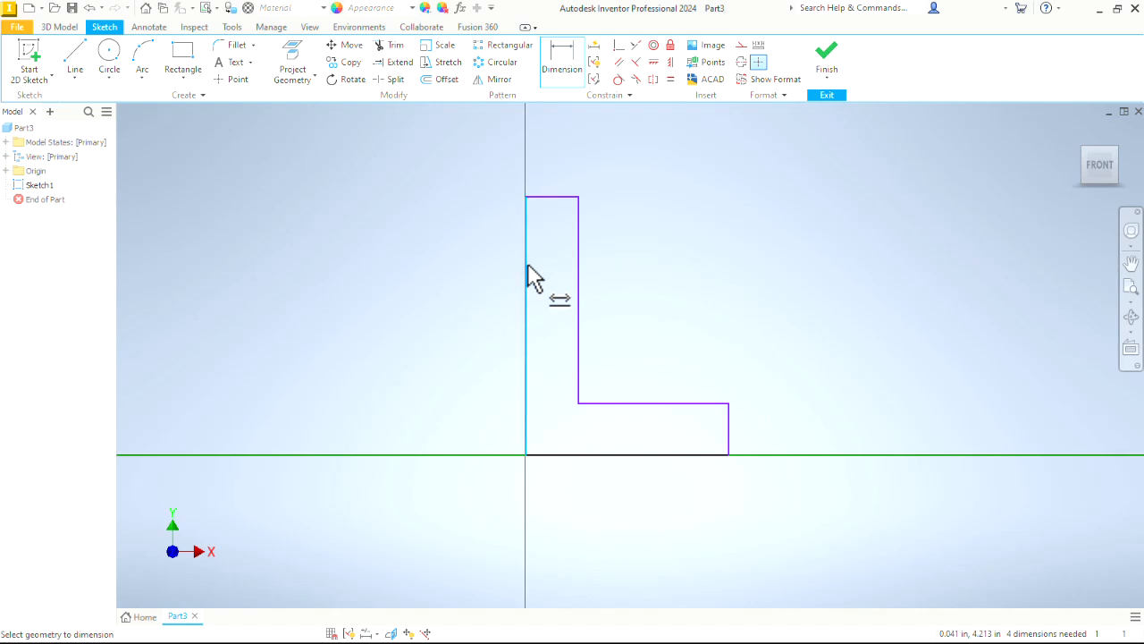
left_click(461, 322)
type("5")
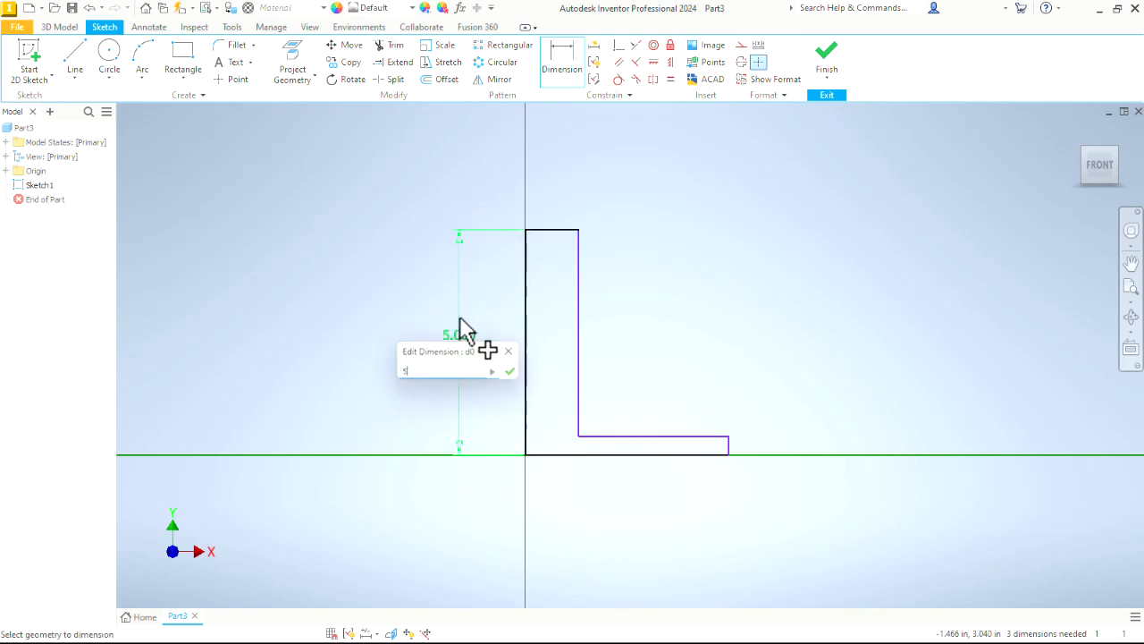
key("Return")
left_click(567, 453)
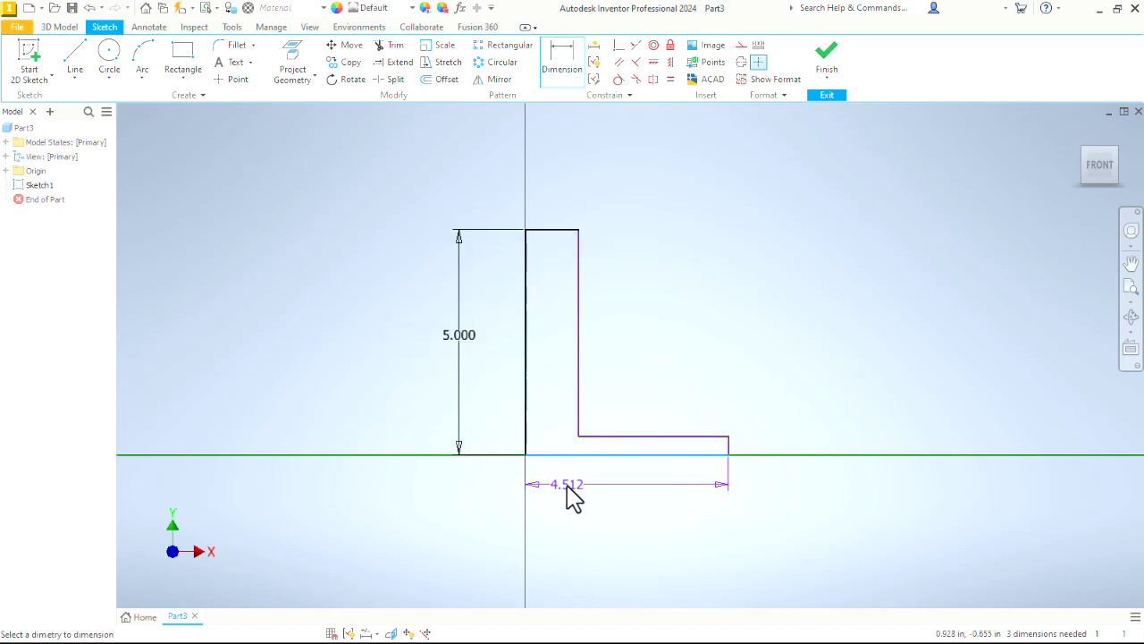
left_click(567, 496)
type("4.5118692")
key("Return")
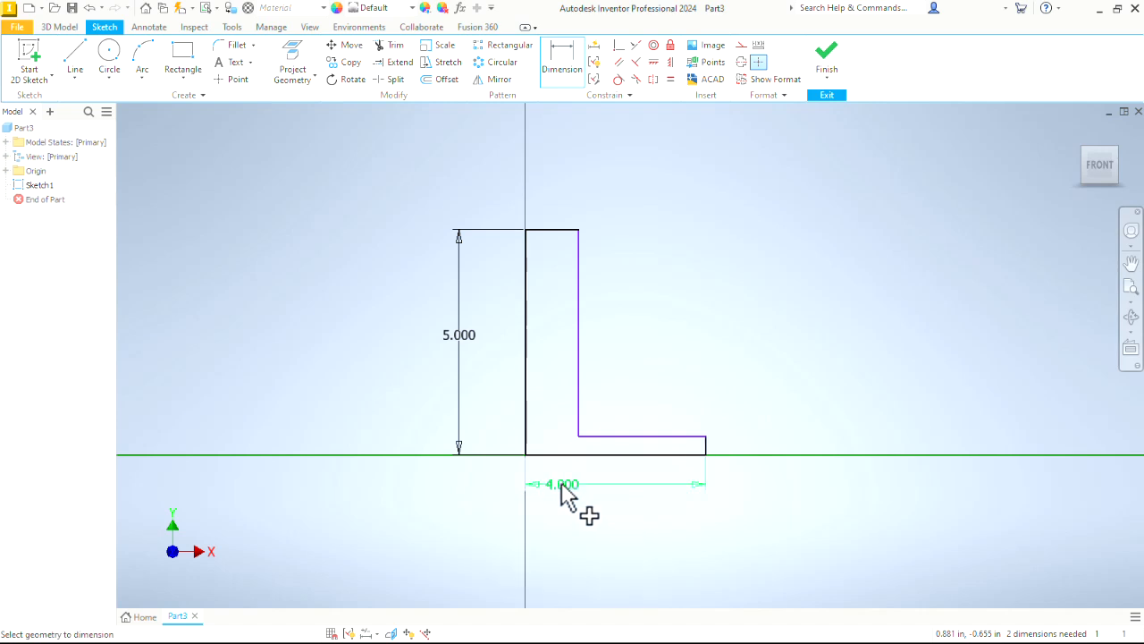
- Dimension the vertical leg's thickness at the profile's top edge as 0.750 in
left_click(541, 231)
left_click(540, 200)
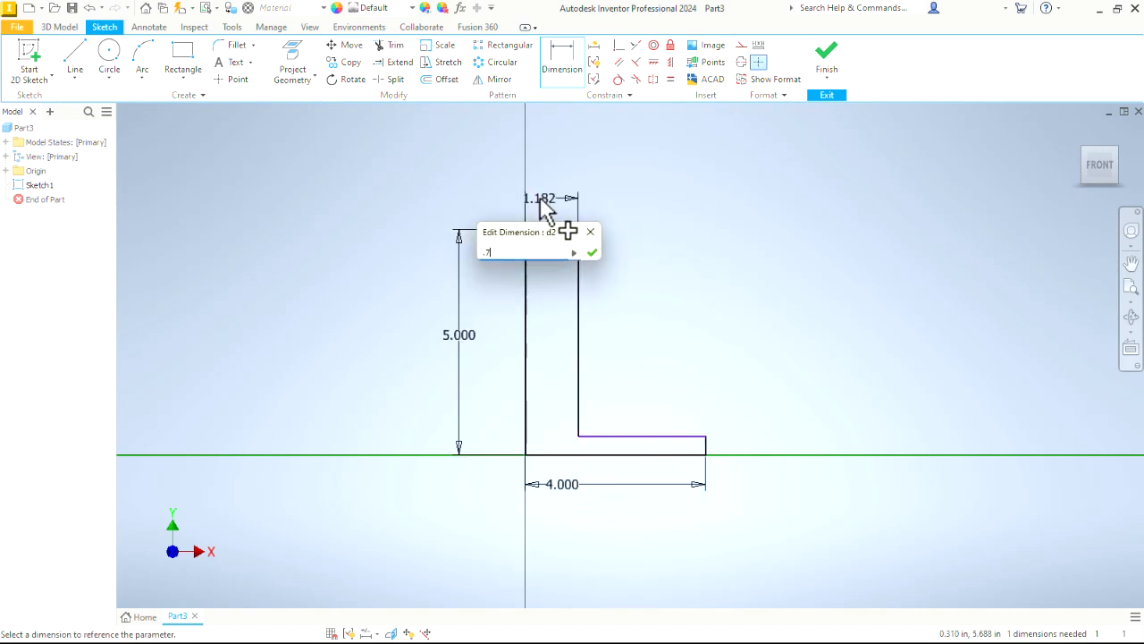
type(".750")
key("Return")
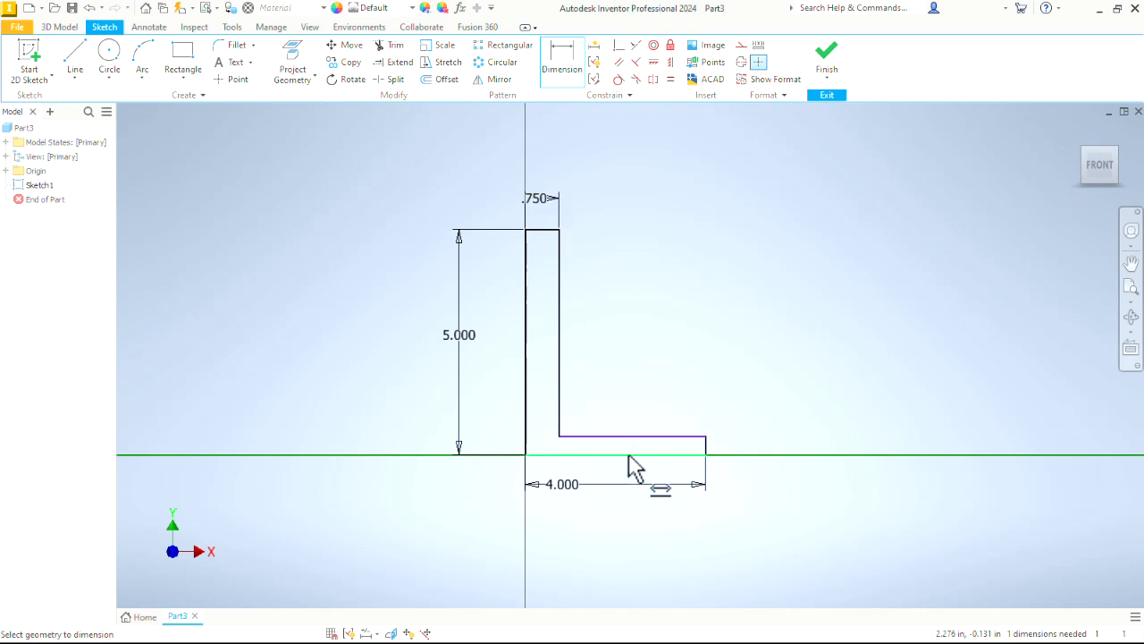
- Dimension the horizontal leg's thickness and link its value to the vertical leg's thickness dimension
left_click(609, 449)
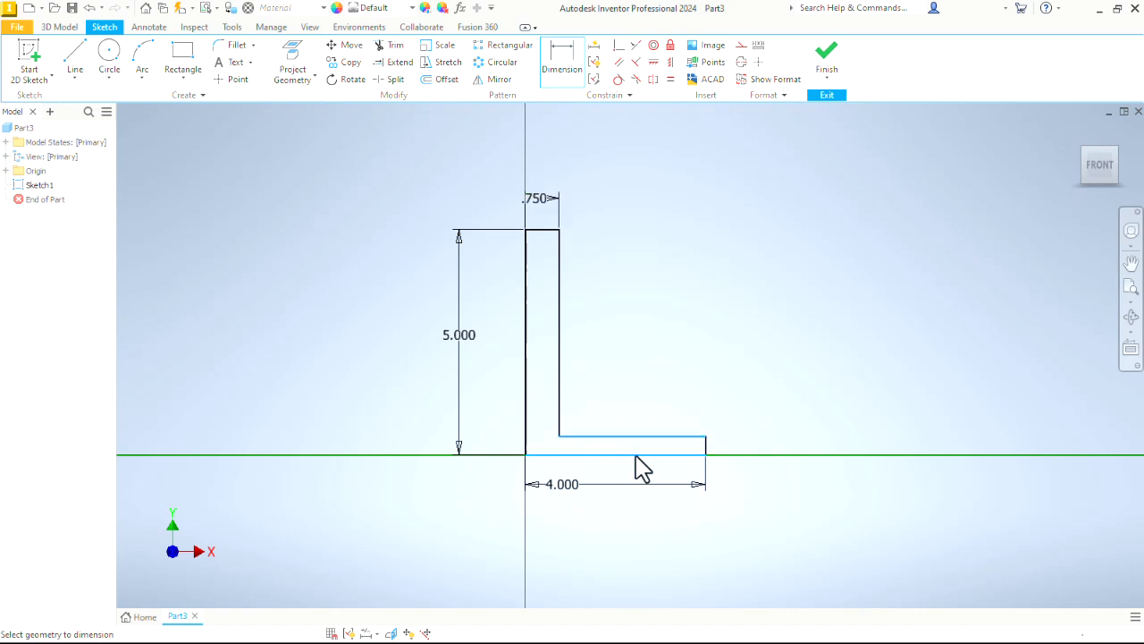
left_click(637, 455)
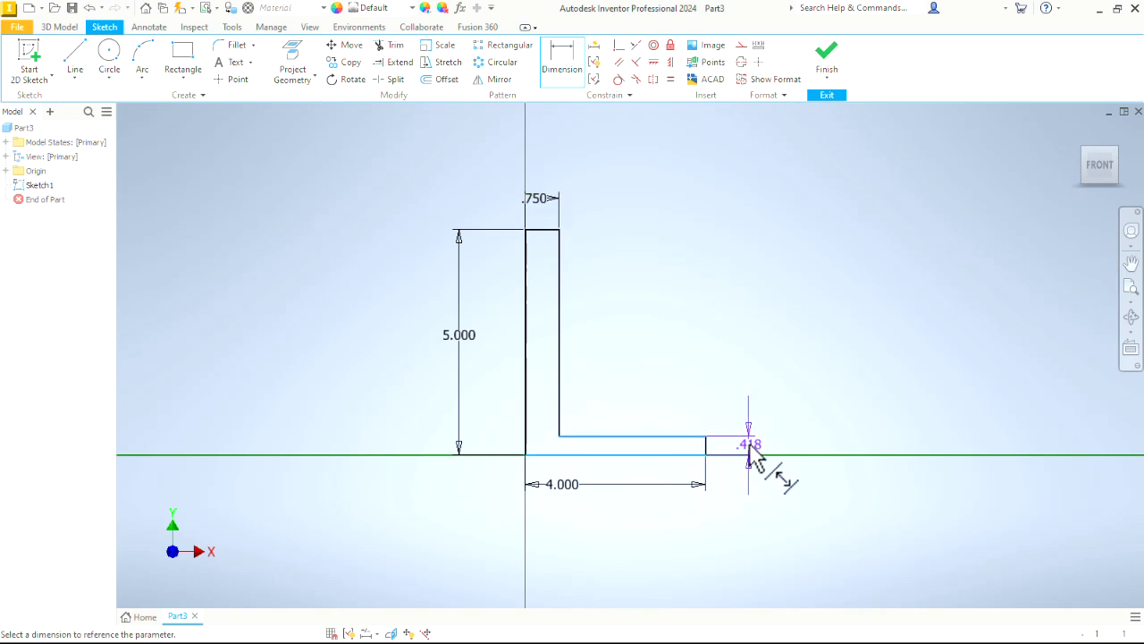
left_click(756, 471)
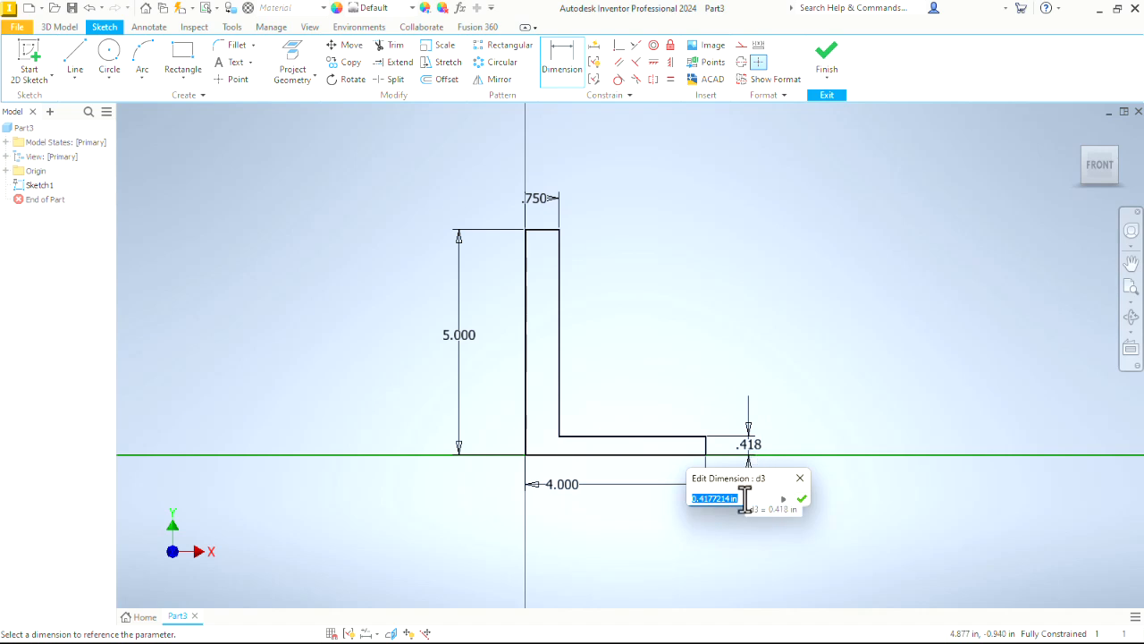
left_click(538, 202)
key("Return")
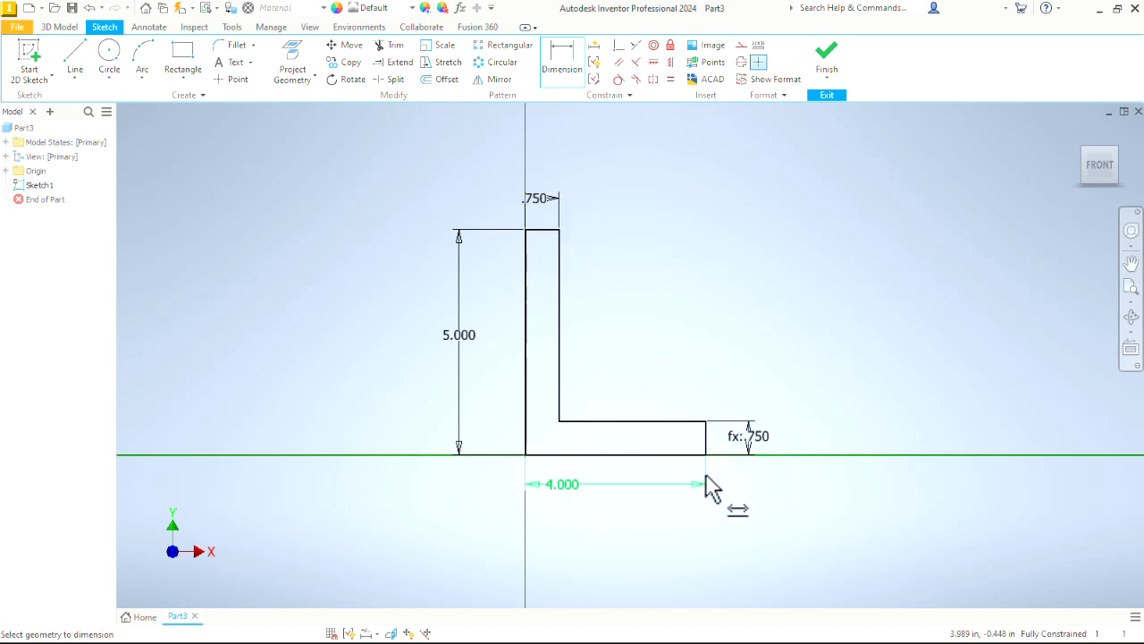
- Try a vertical leg thickness of 0.5 in to test the linked dimension, and set it back to 0.75 in
double_click(540, 200)
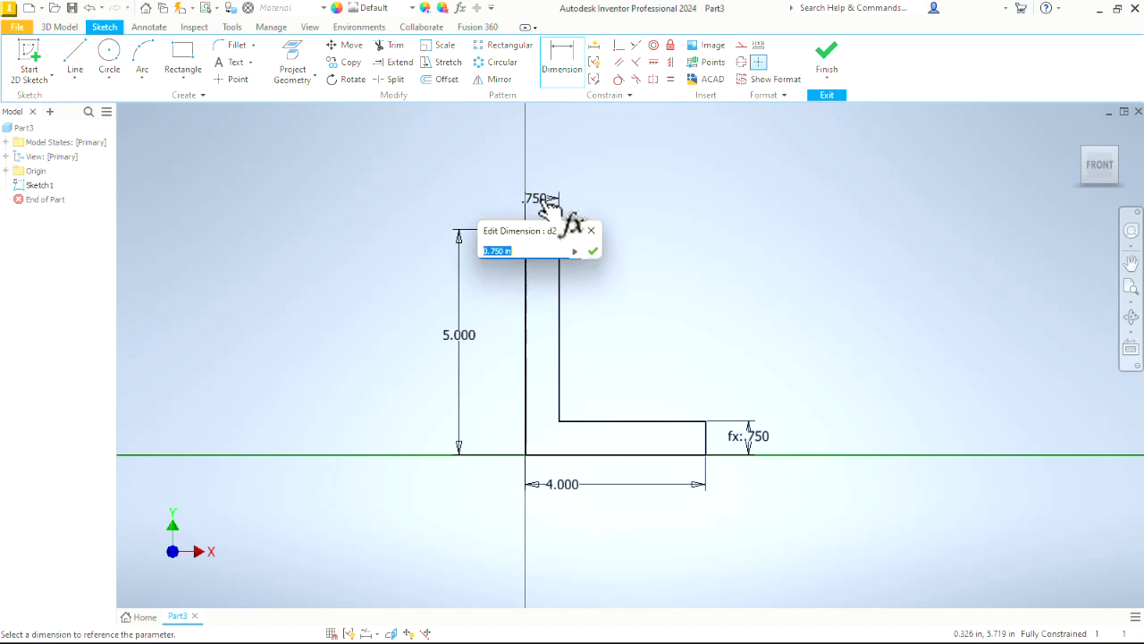
type(".5")
key("Return")
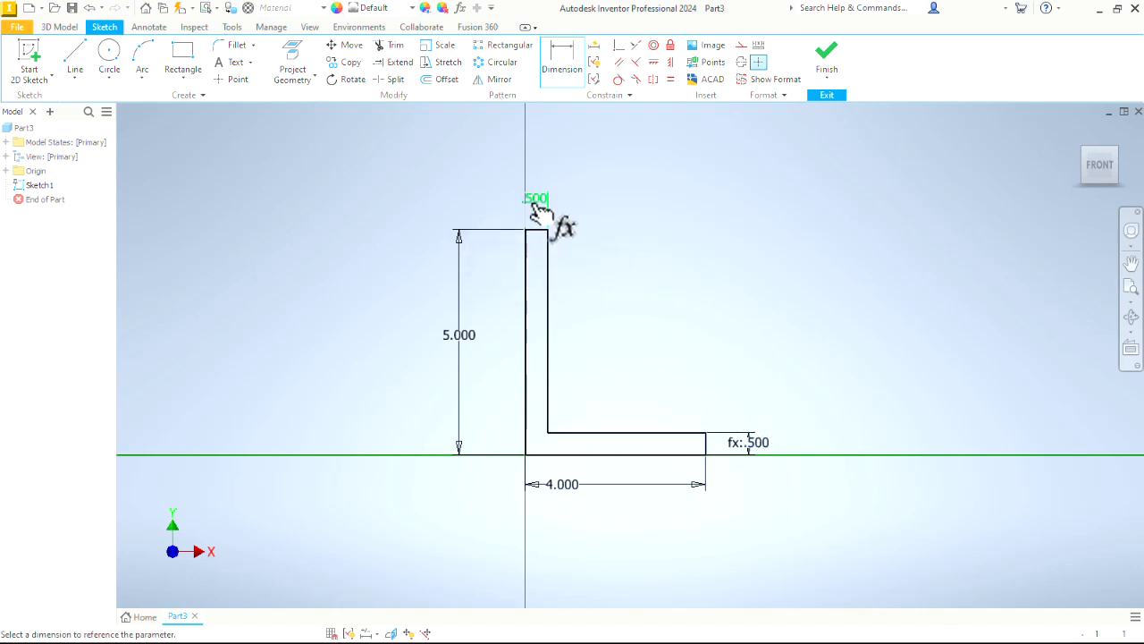
double_click(536, 204)
type(".75")
key("Return")
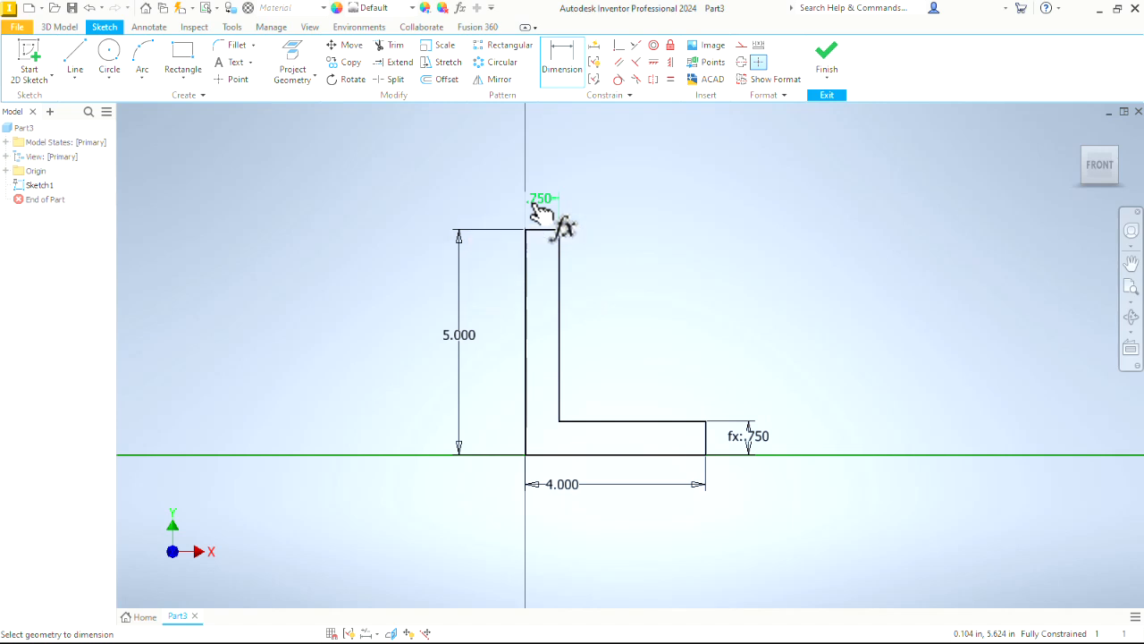
- End dimensioning and finish the 2D sketch of the L-shaped profile
right_click(626, 215)
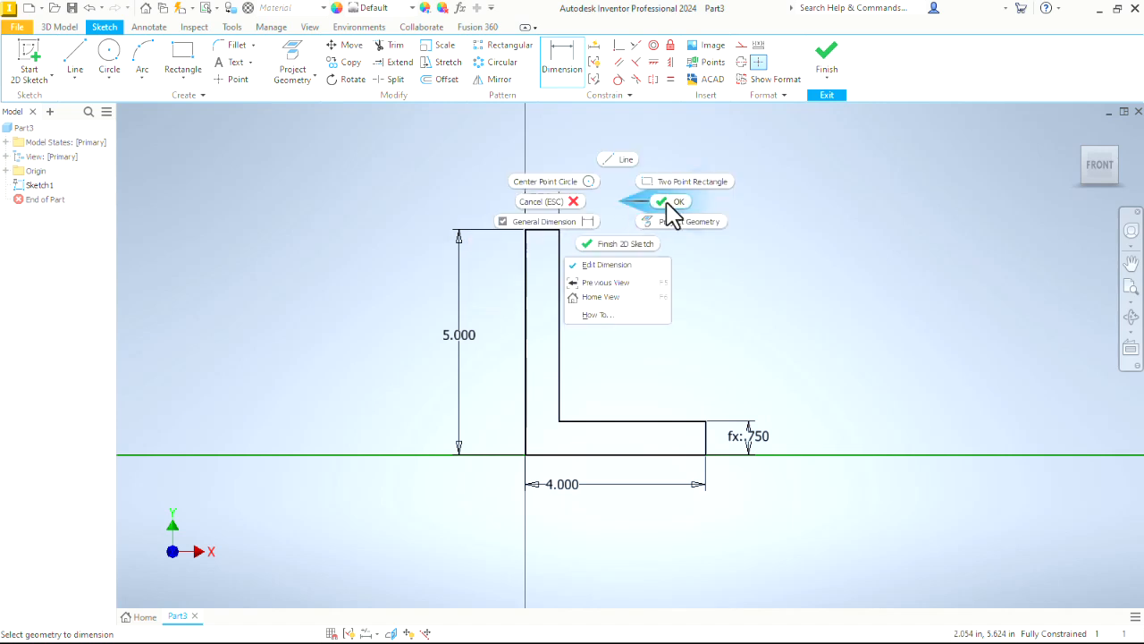
left_click(672, 212)
right_click(643, 214)
left_click(651, 247)
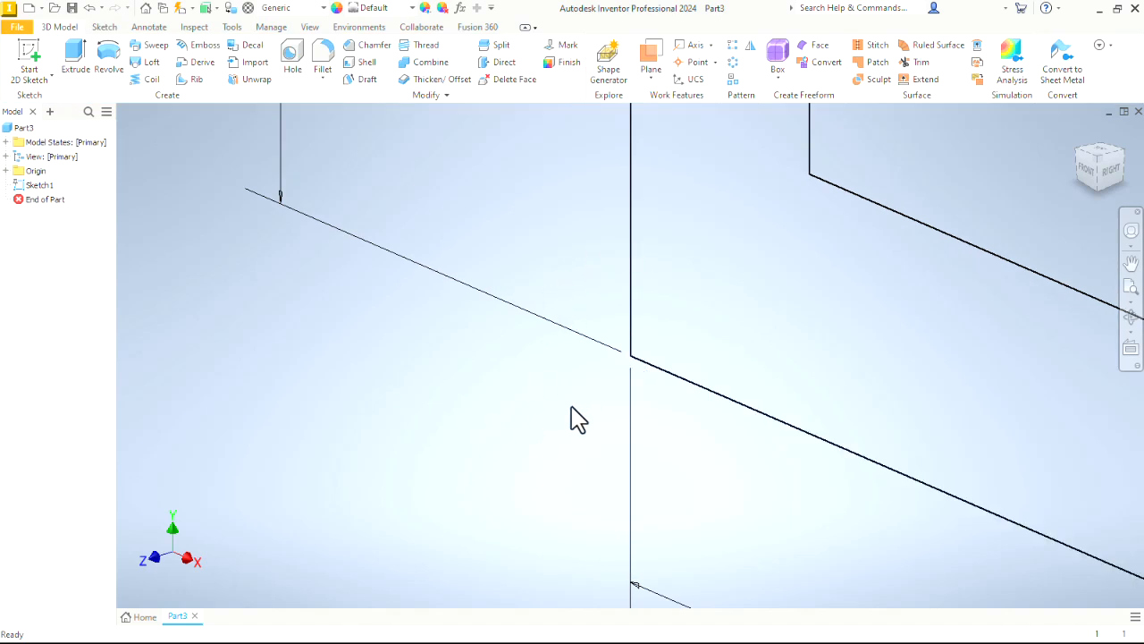
- Extrude the L-shaped profile symmetrically about the sketch plane to a total distance of 3 in
scroll(564, 443, "up", 8)
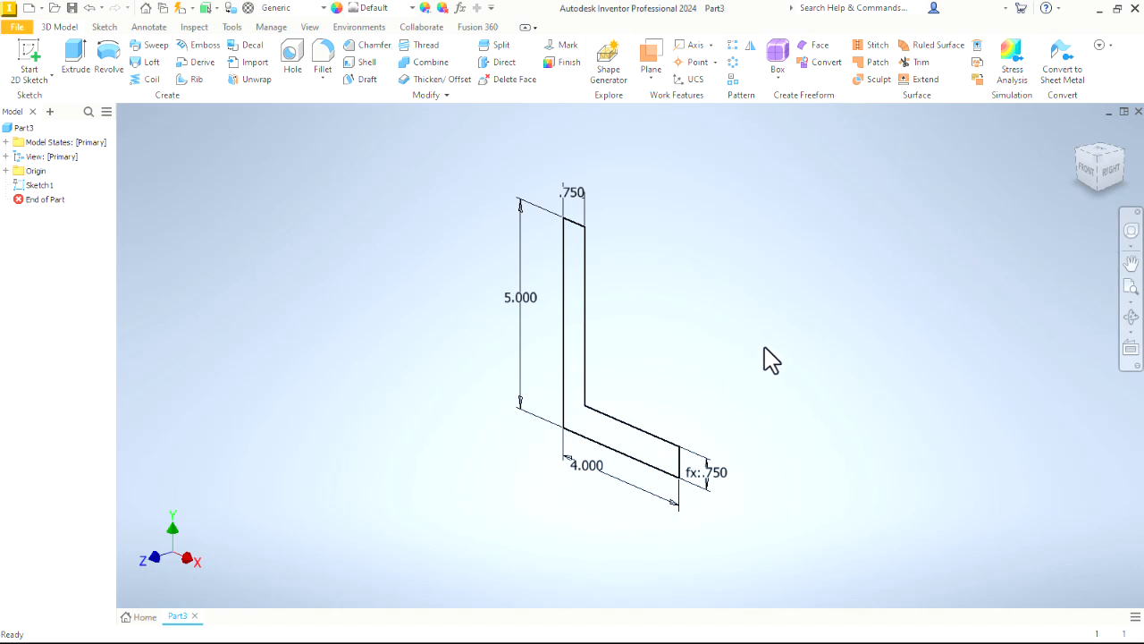
left_click(75, 61)
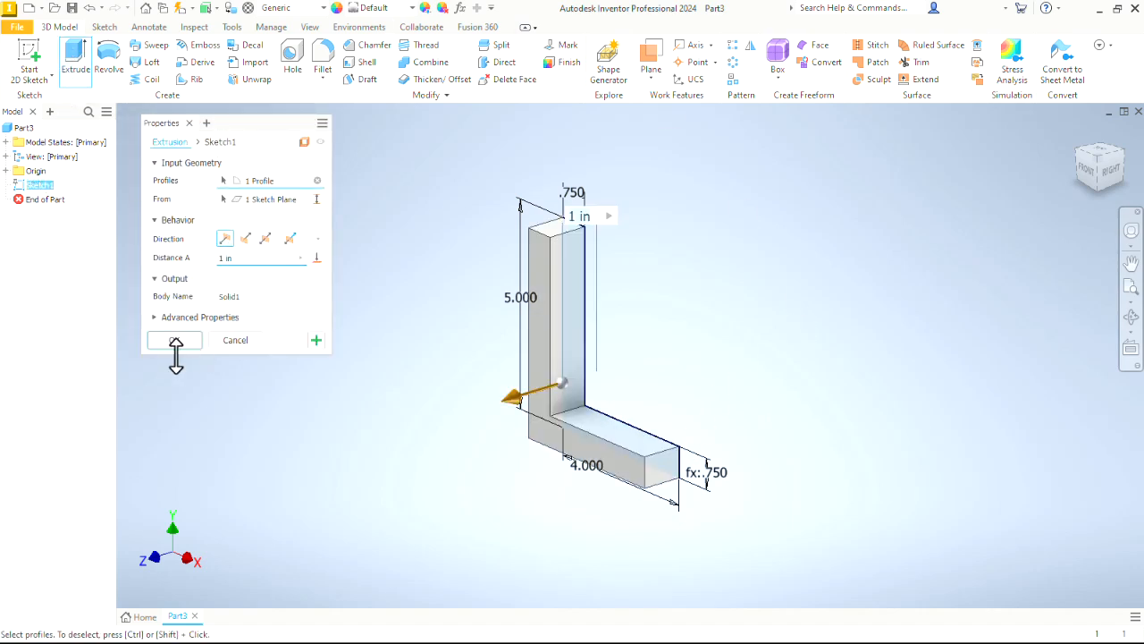
left_click(246, 238)
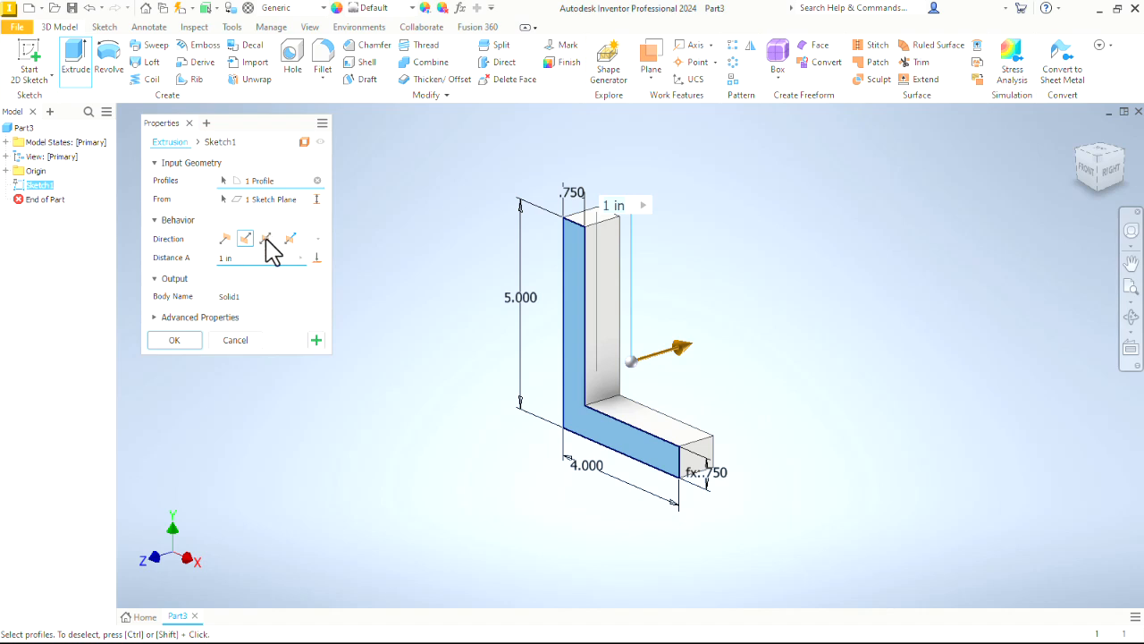
left_click(266, 239)
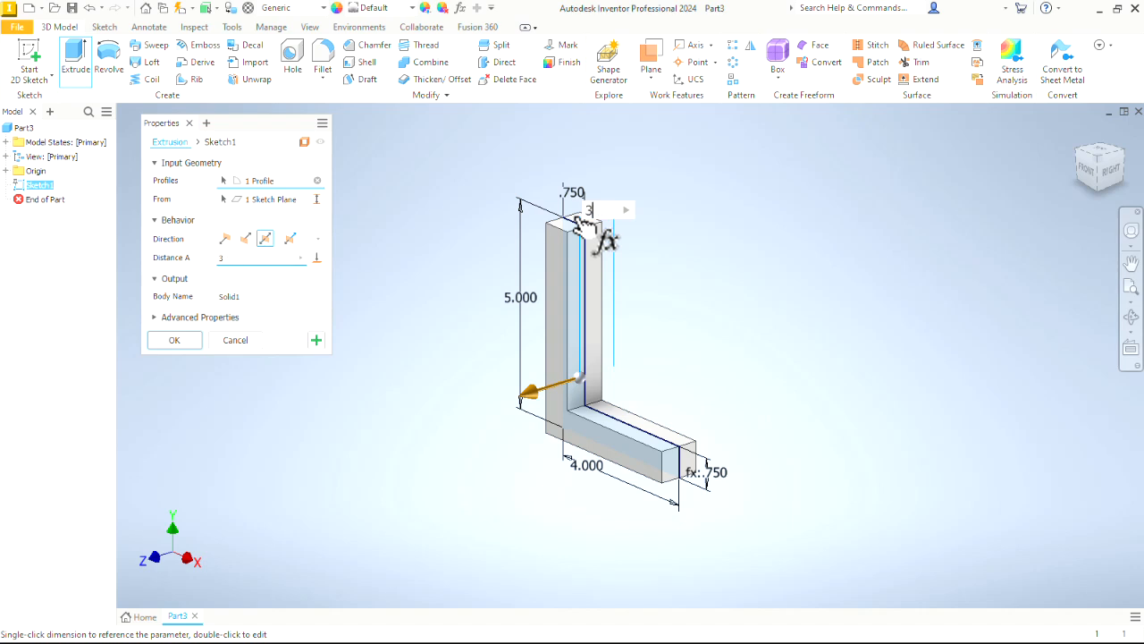
key("Return")
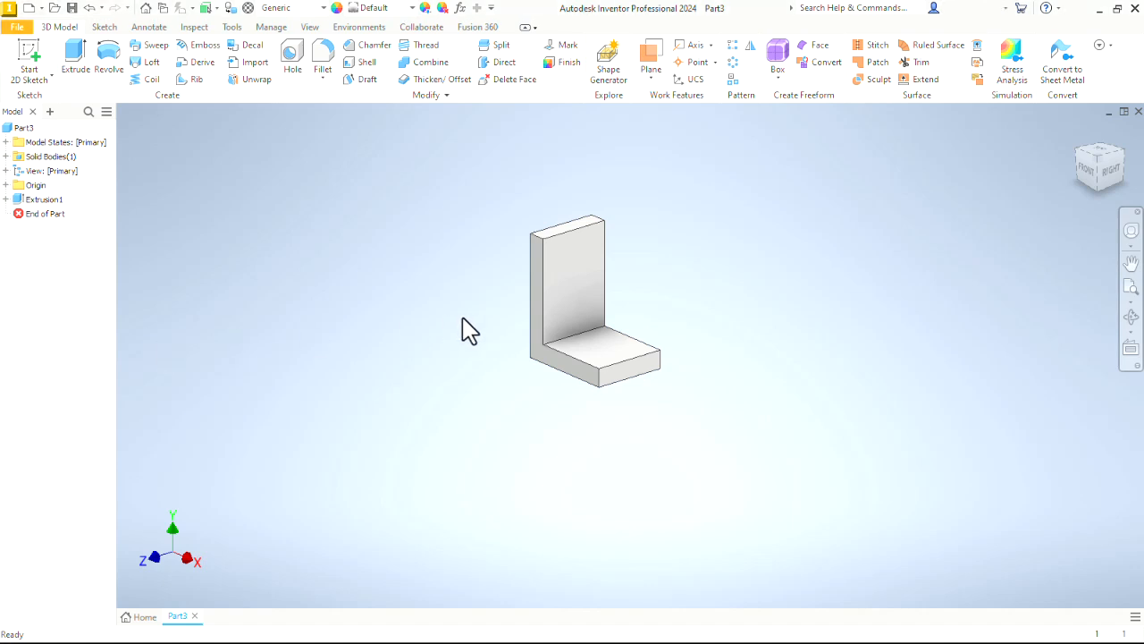
- Reopen the L-shaped extrusion, try the flipped direction, and set it back to symmetric
double_click(20, 201)
key("Escape")
scroll(626, 277, "down", 3)
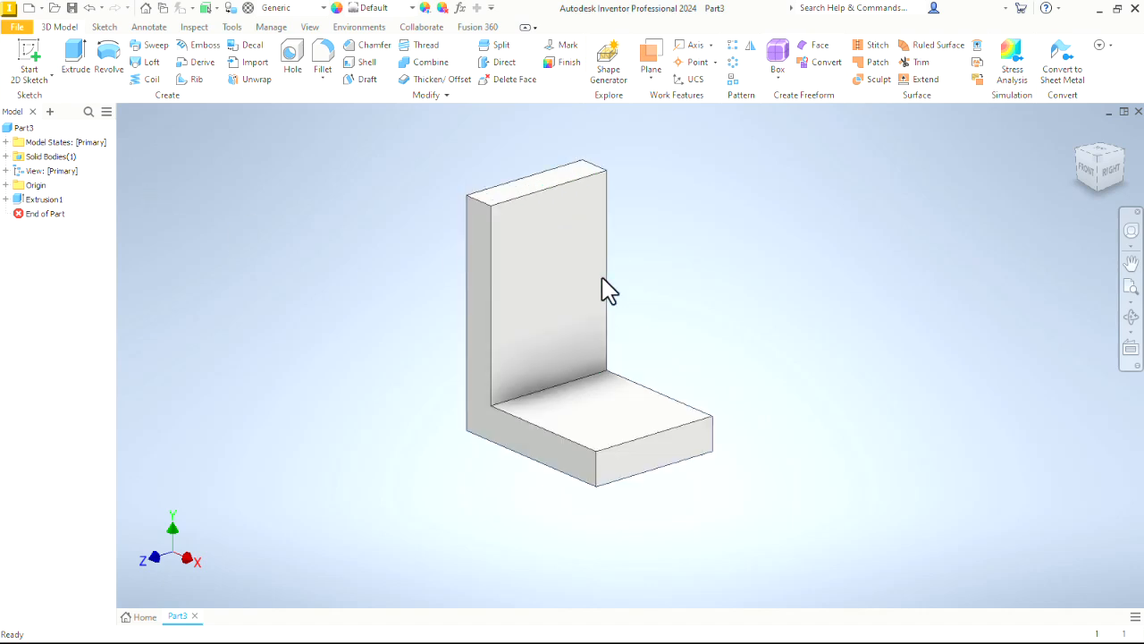
double_click(20, 200)
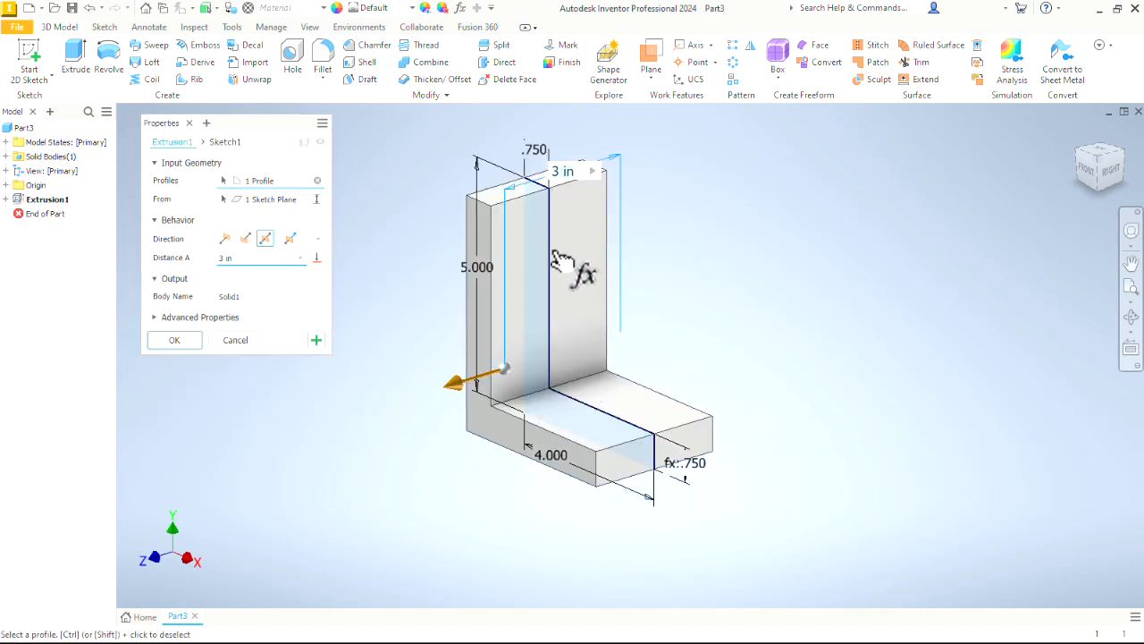
left_click(245, 240)
left_click(265, 239)
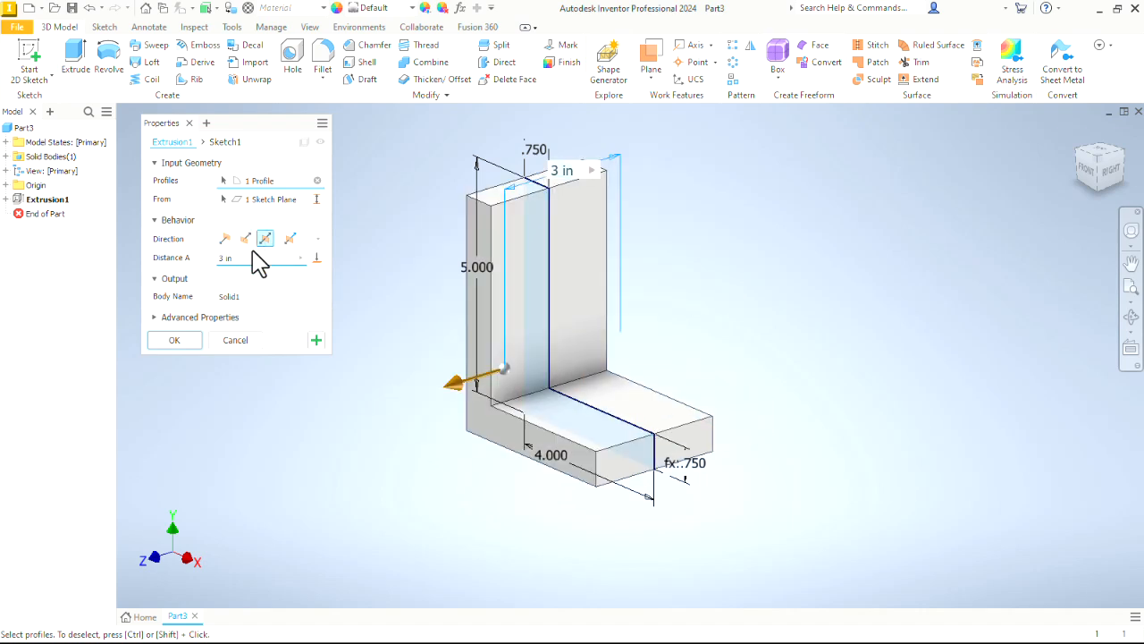
left_click(174, 341)
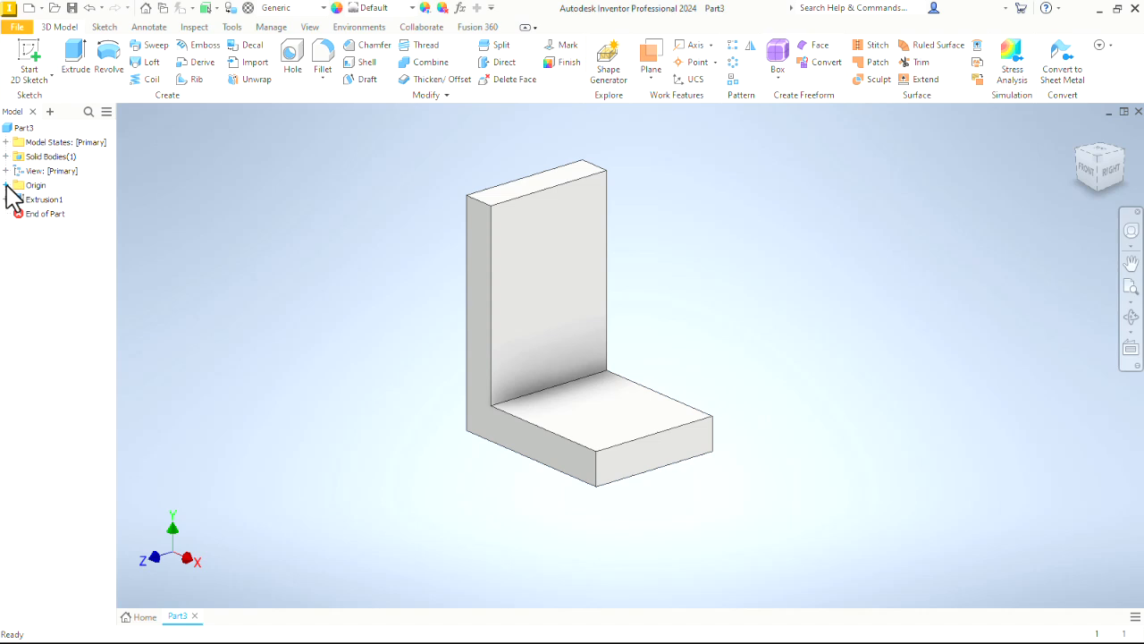
- Start a sketch on the origin XY plane and draw a sloped line from the vertical leg's inner edge to the horizontal leg's upper edge
left_click(6, 185)
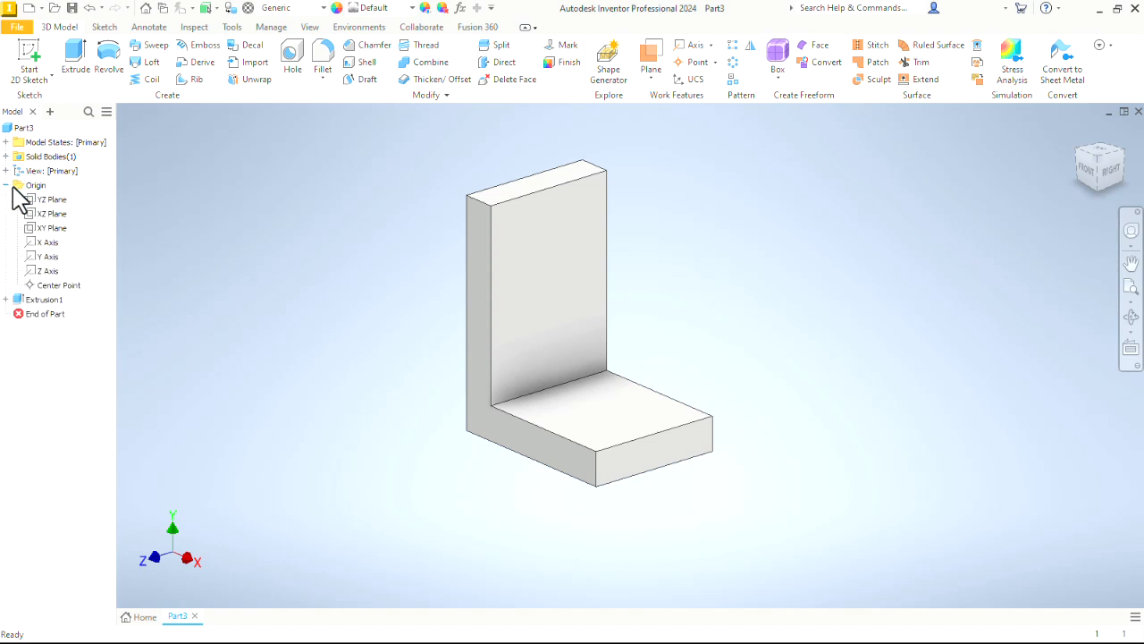
left_click(45, 229)
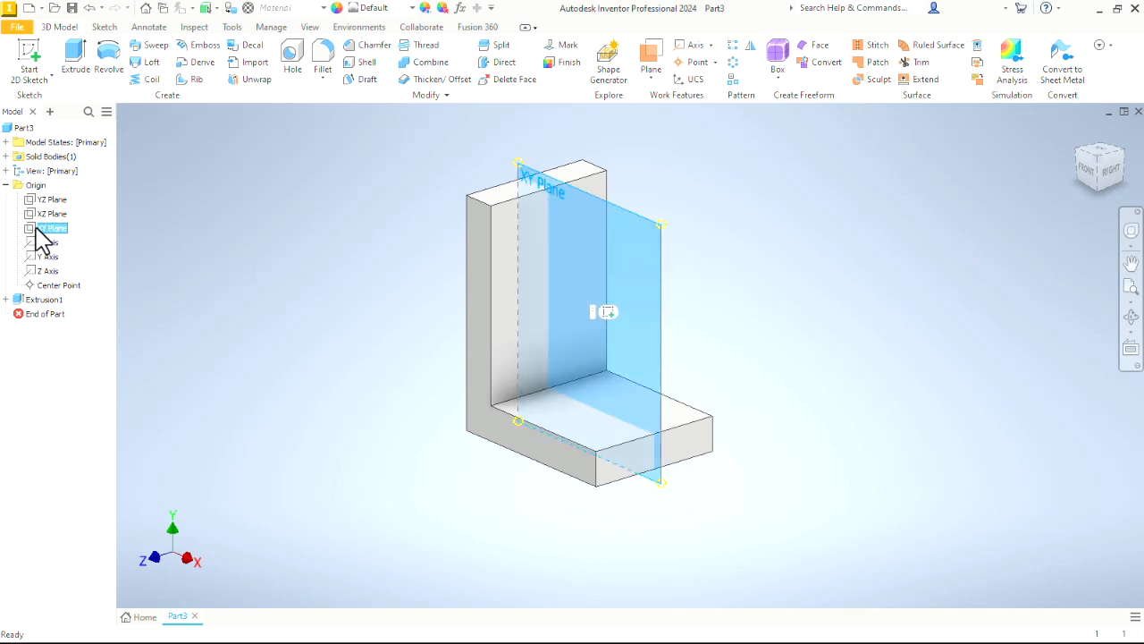
left_click(28, 52)
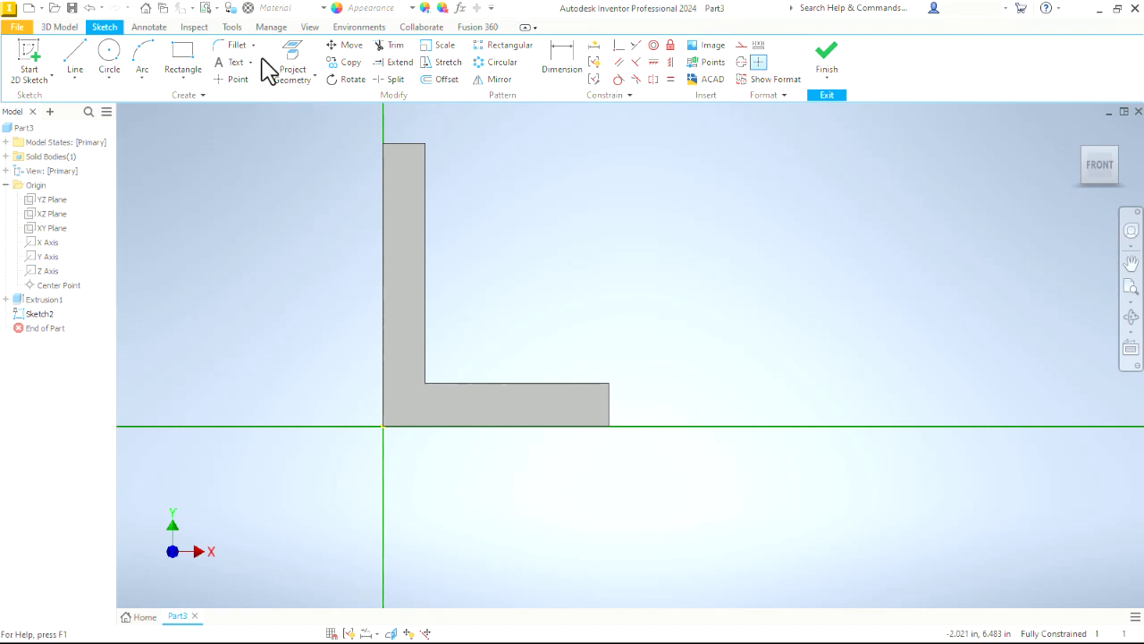
left_click(76, 61)
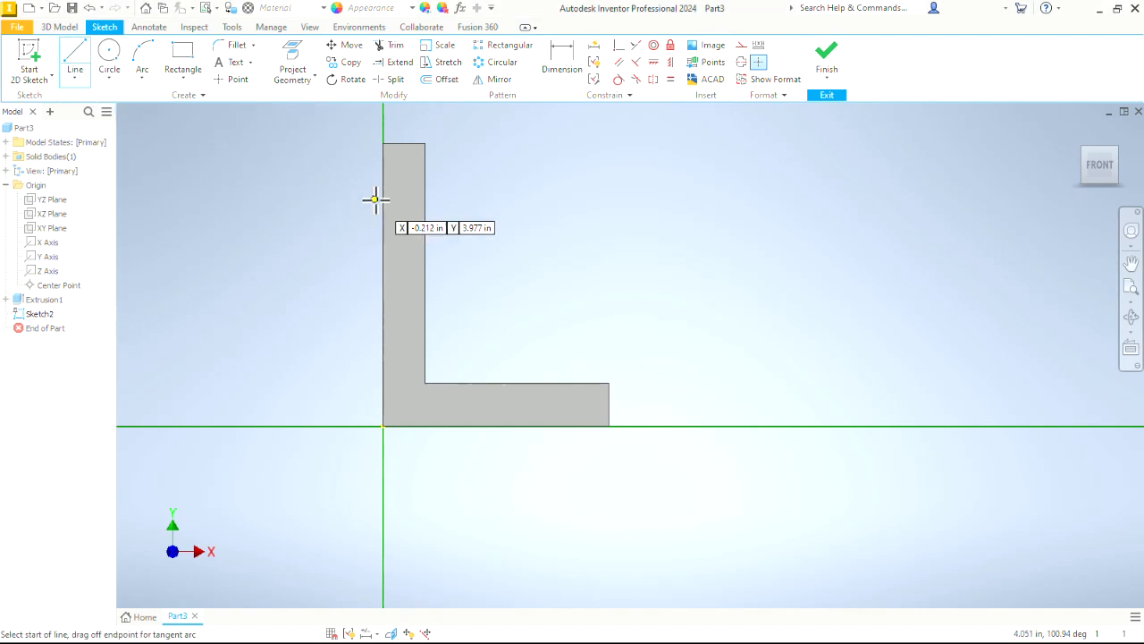
left_click(427, 187)
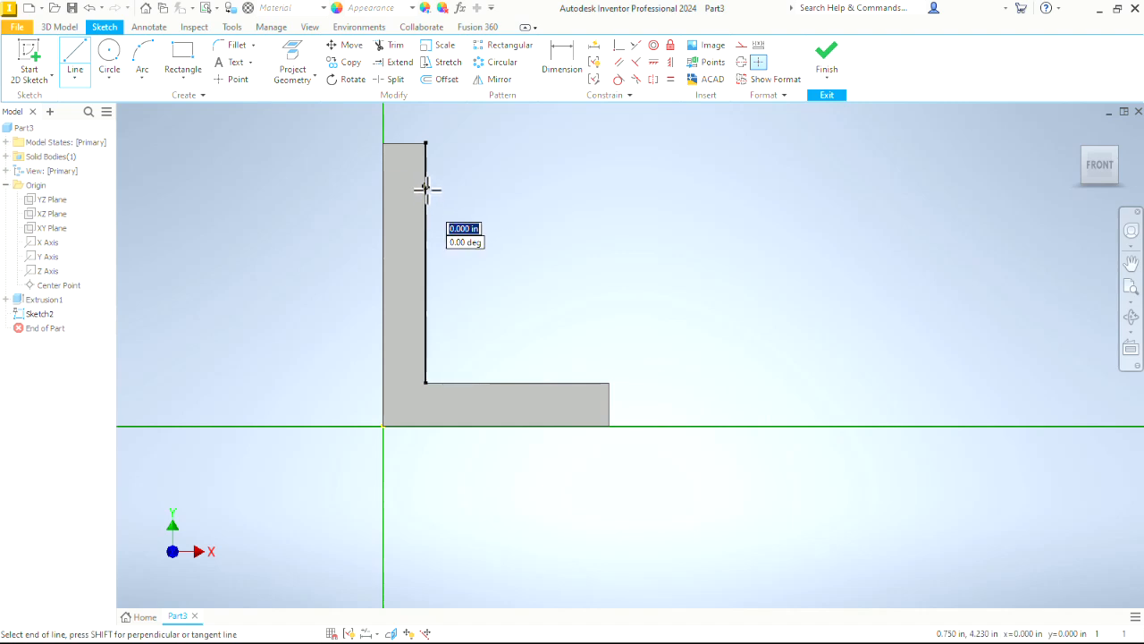
double_click(561, 383)
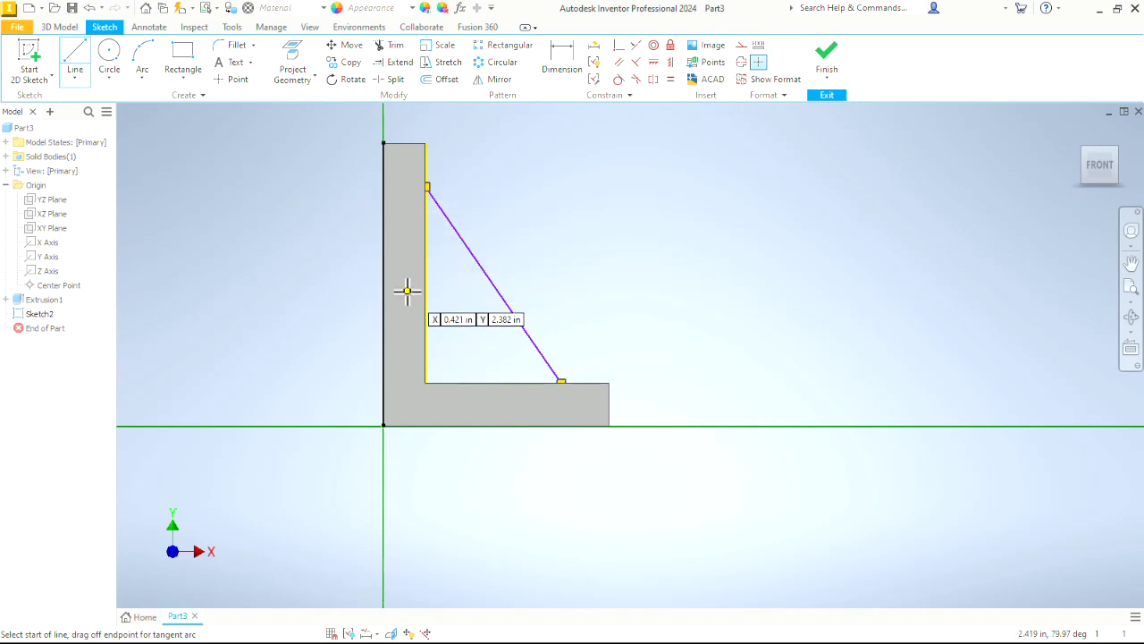
key("Escape")
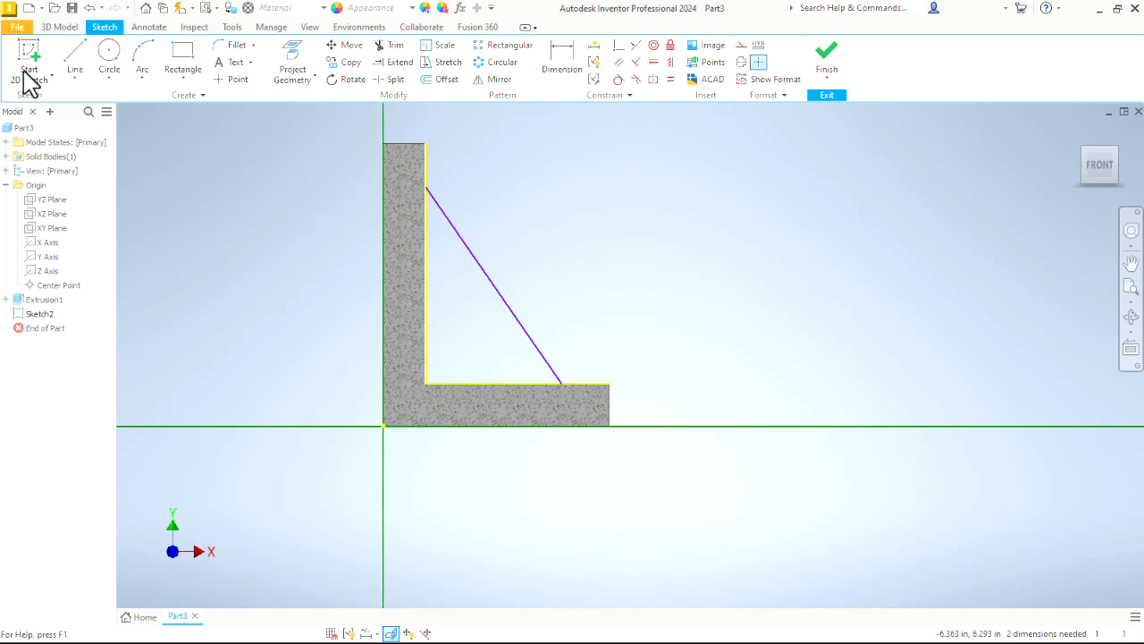
- Close the triangle with lines along both legs' inner edges, and shift the sloped line's endpoints slightly along the legs
left_click(74, 59)
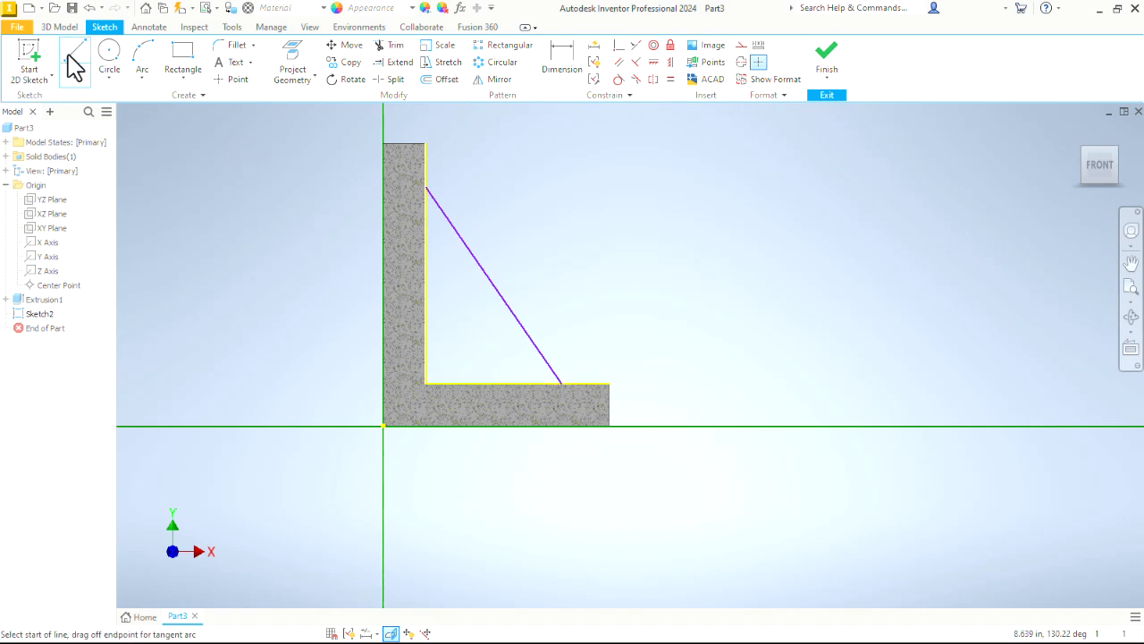
left_click(563, 386)
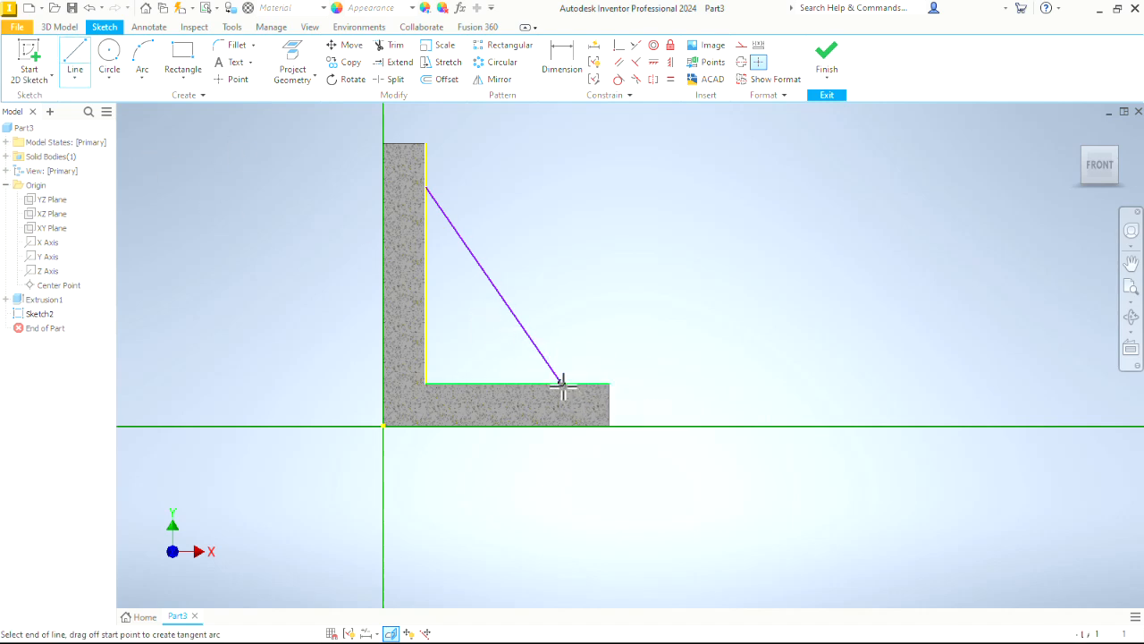
left_click(428, 384)
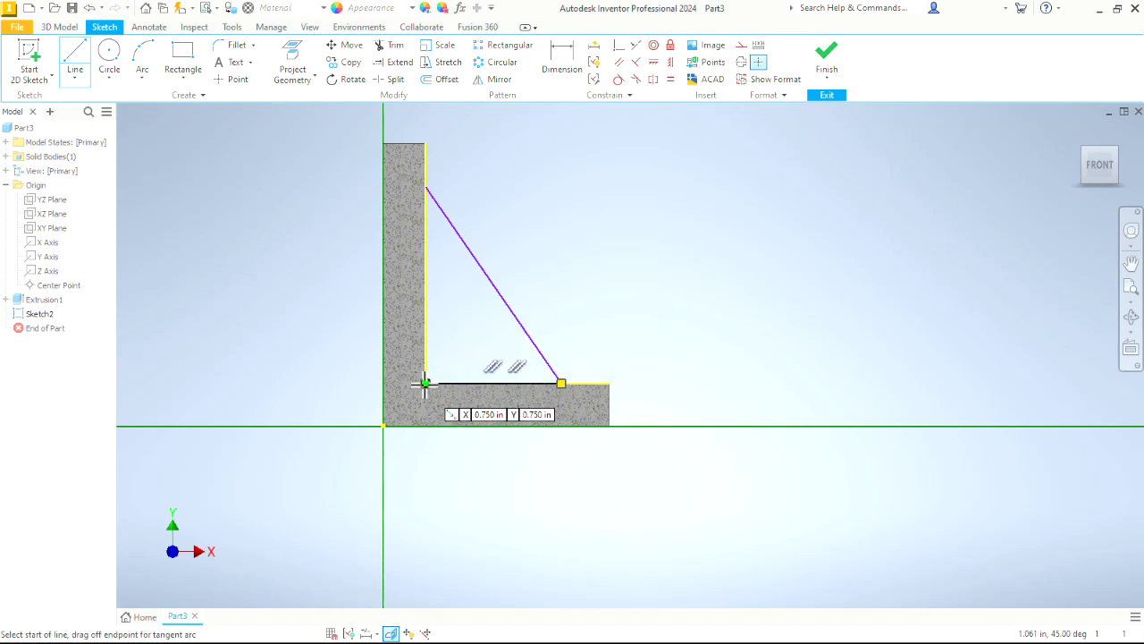
left_click(426, 384)
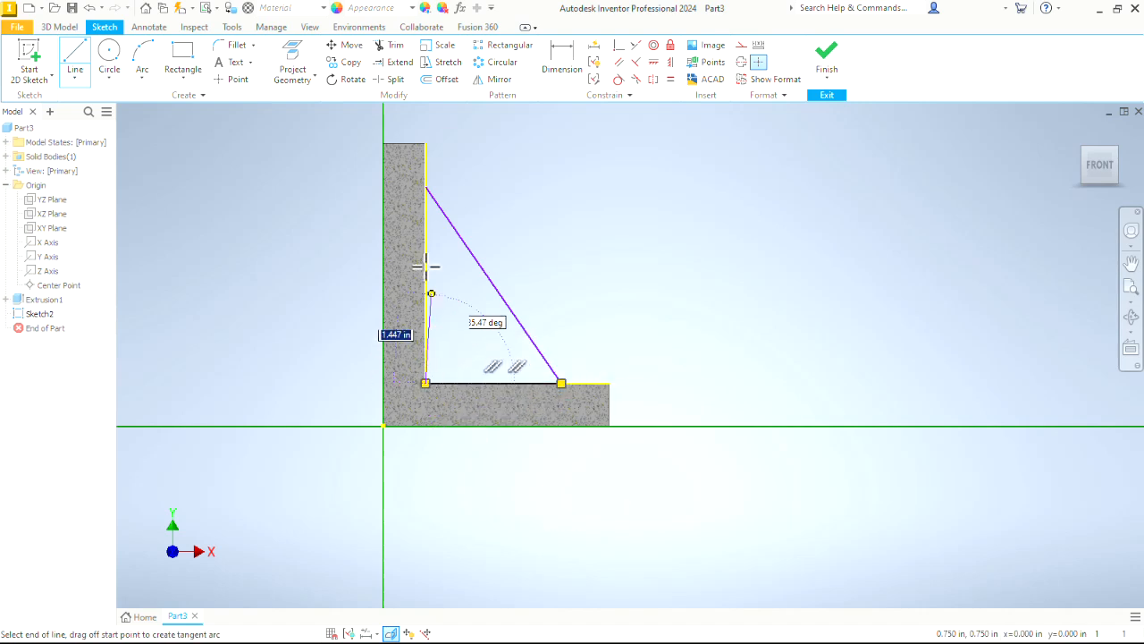
left_click(421, 182)
right_click(472, 188)
left_click(503, 191)
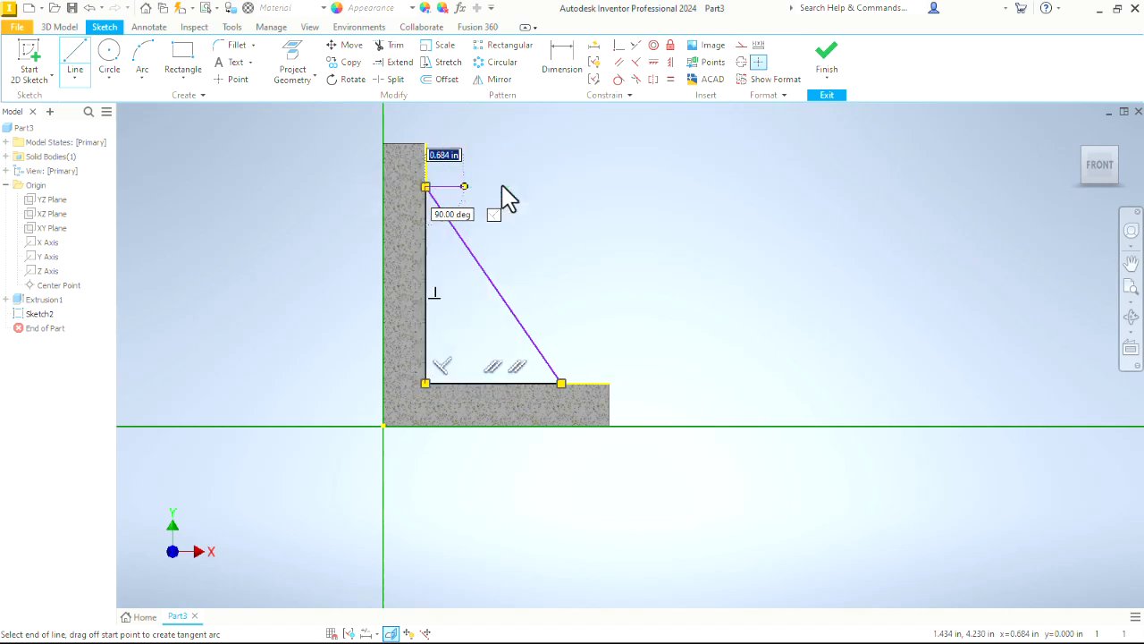
left_click_drag(426, 190, 466, 197)
mouse_move(560, 384)
left_mouse_down()
mouse_move(579, 386)
mouse_move(566, 383)
left_mouse_up()
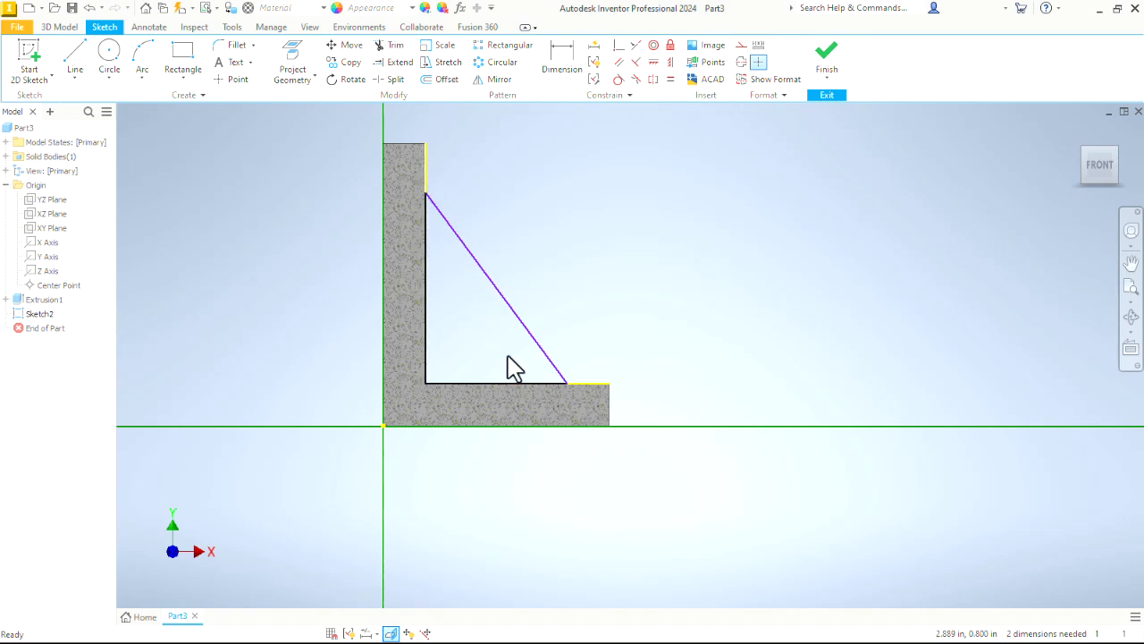
- Dimension the distance from the vertical leg's upper end to the triangle's upper corner as 0.5 in
left_click(563, 65)
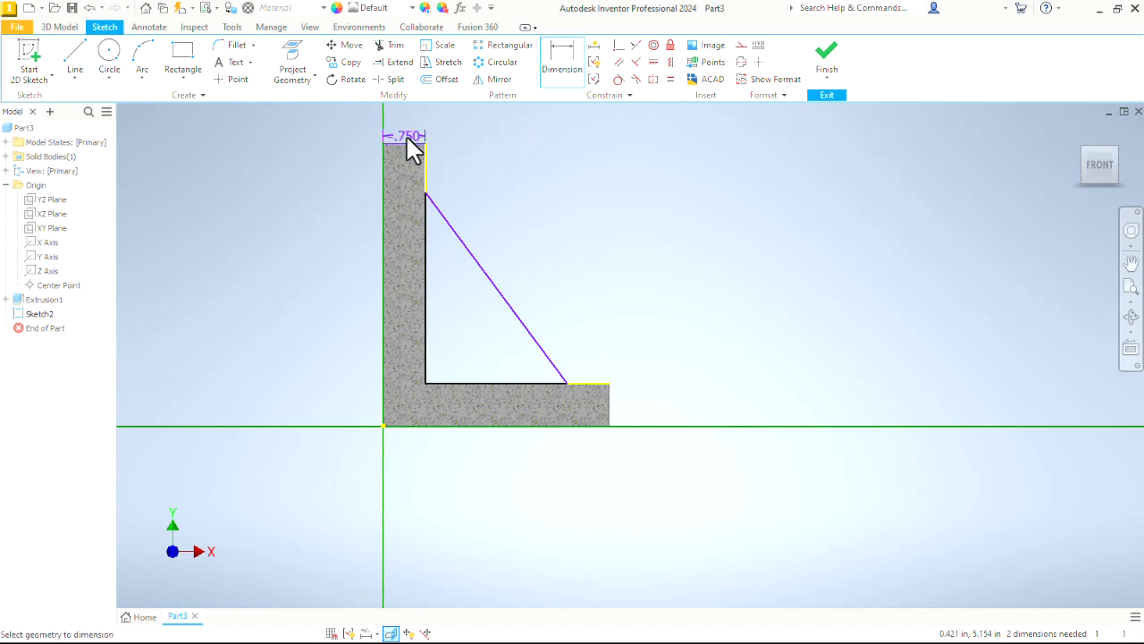
left_click(427, 195)
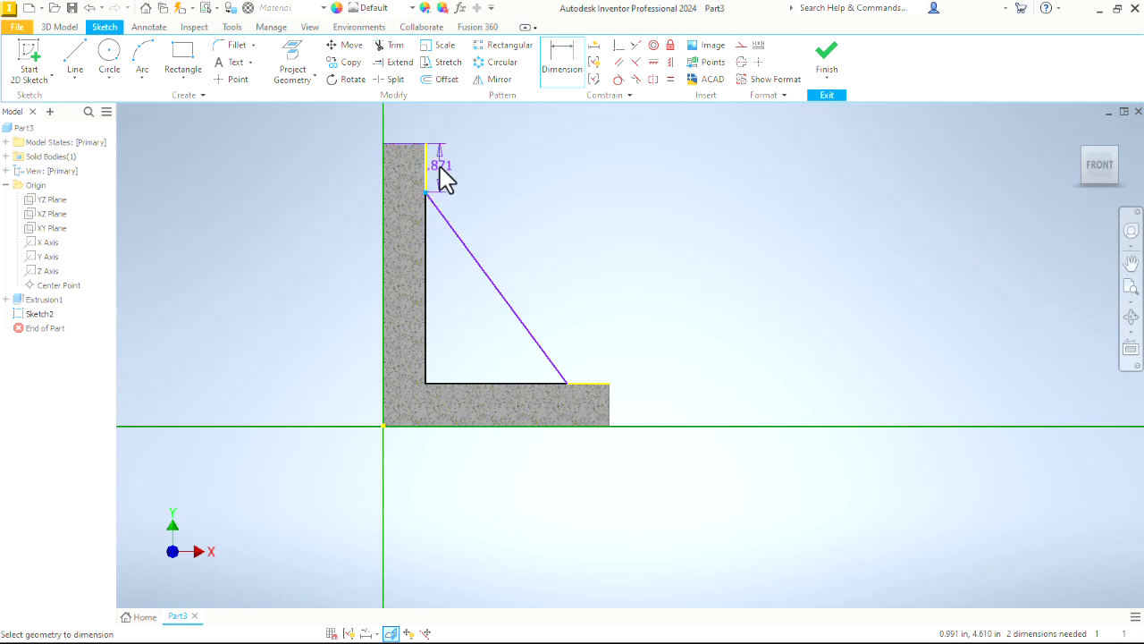
left_click(466, 180)
type(".5")
key("Return")
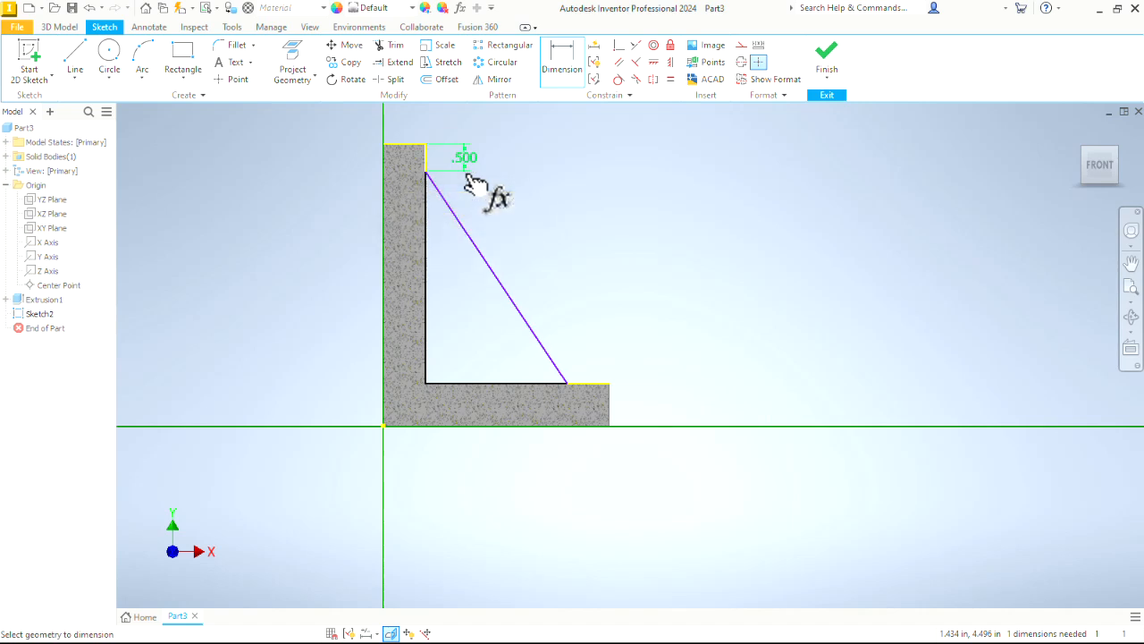
- Dimension the triangle's outer corner from the horizontal leg's end, link it to the 0.5 in dimension, and finish the sketch
left_click(569, 382)
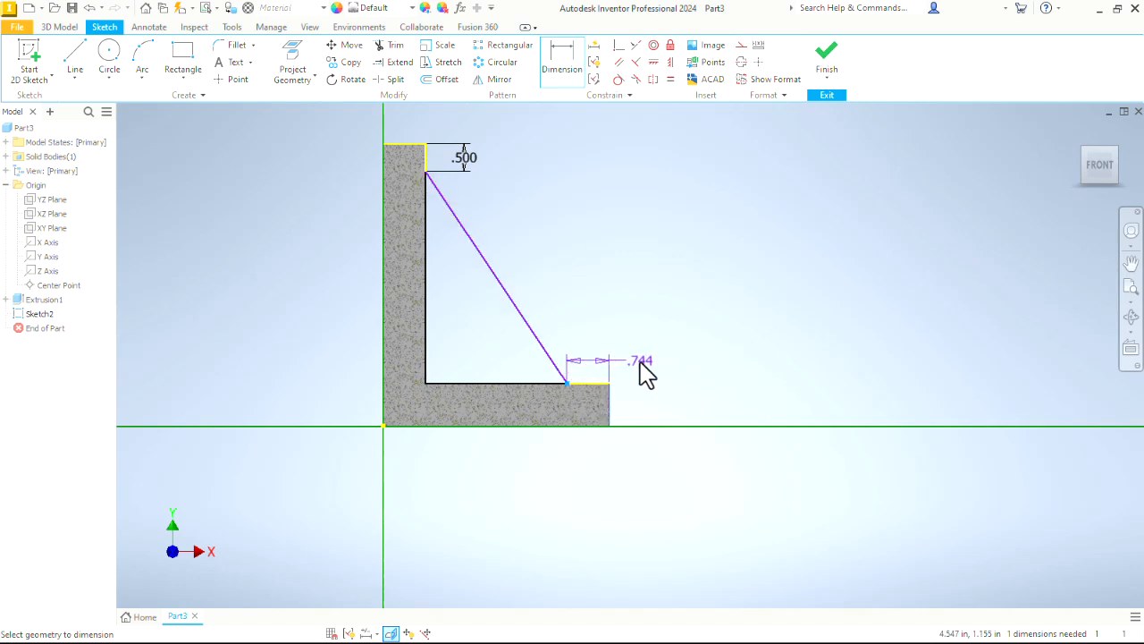
left_click(647, 373)
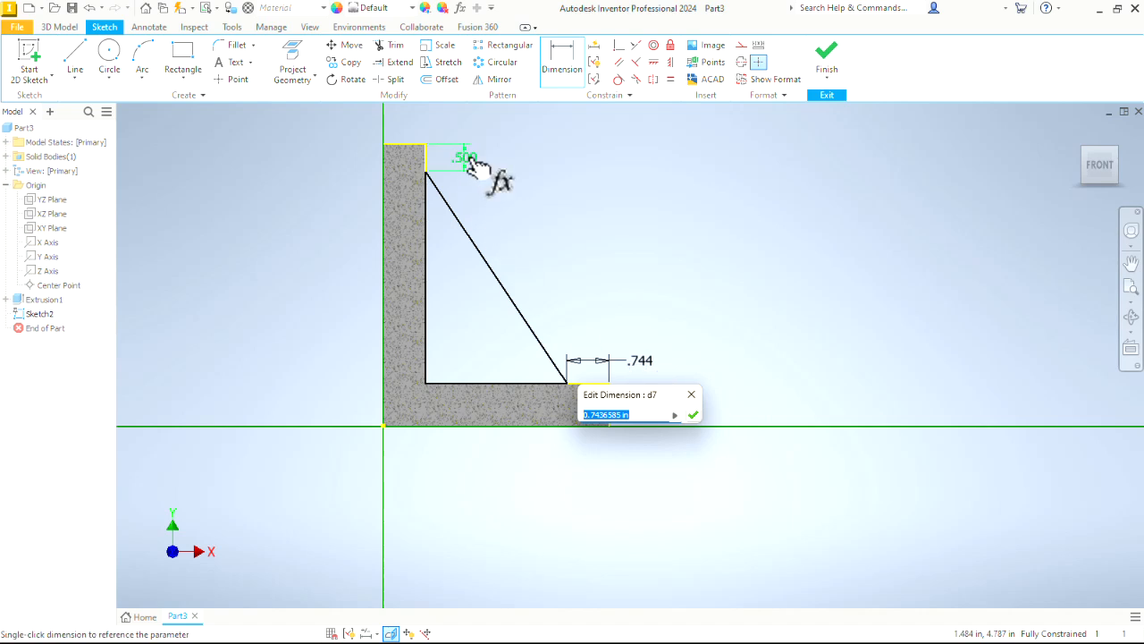
left_click(465, 159)
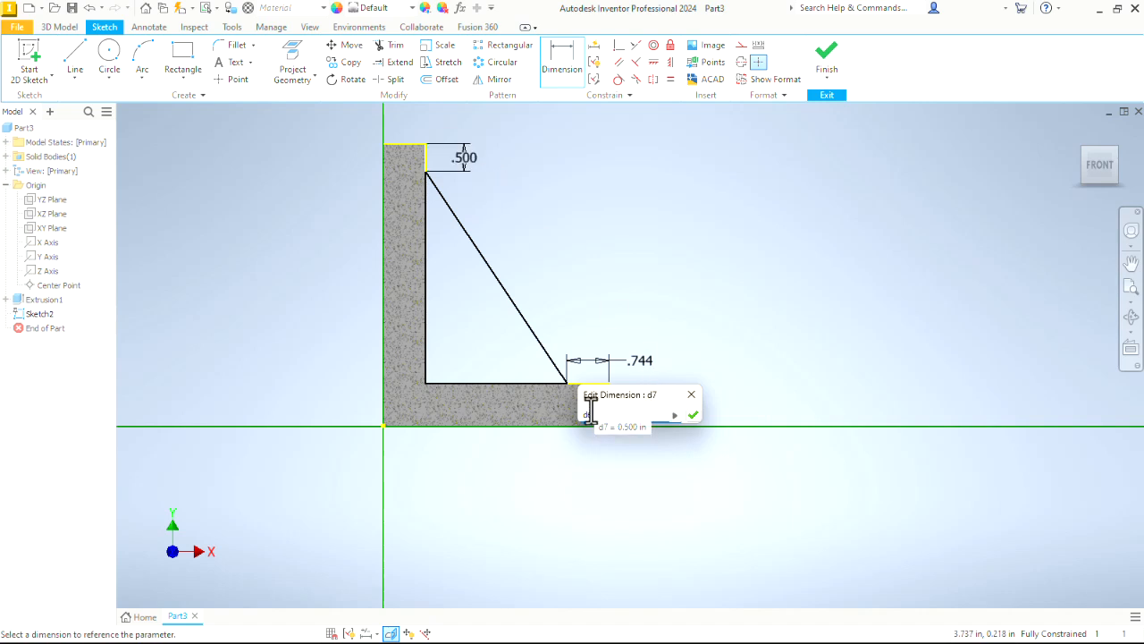
left_click(694, 415)
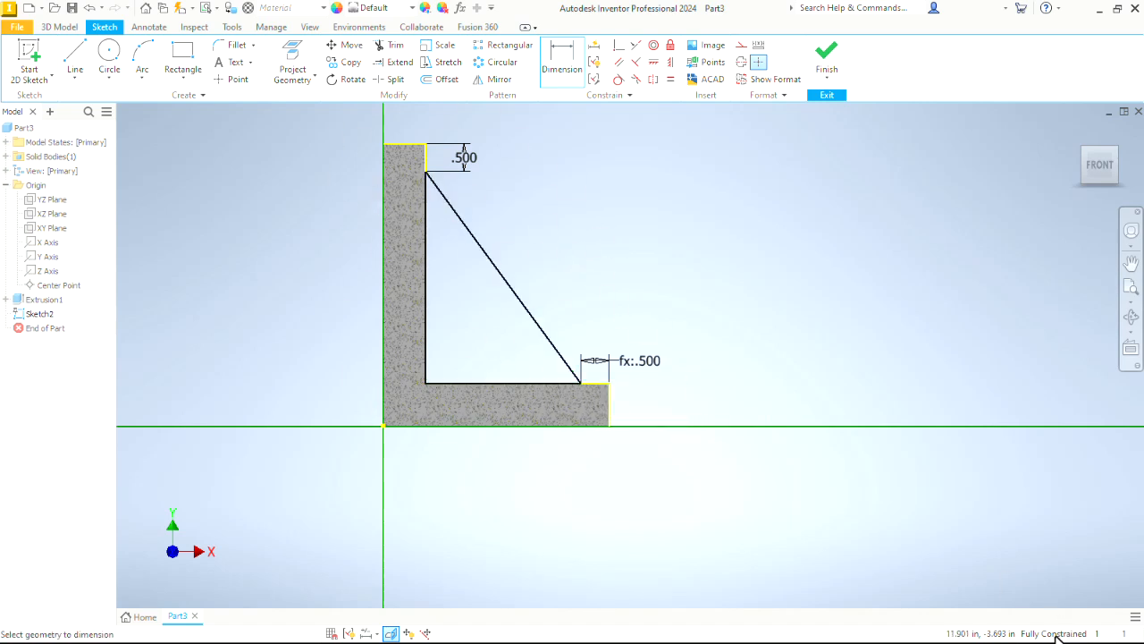
right_click(686, 262)
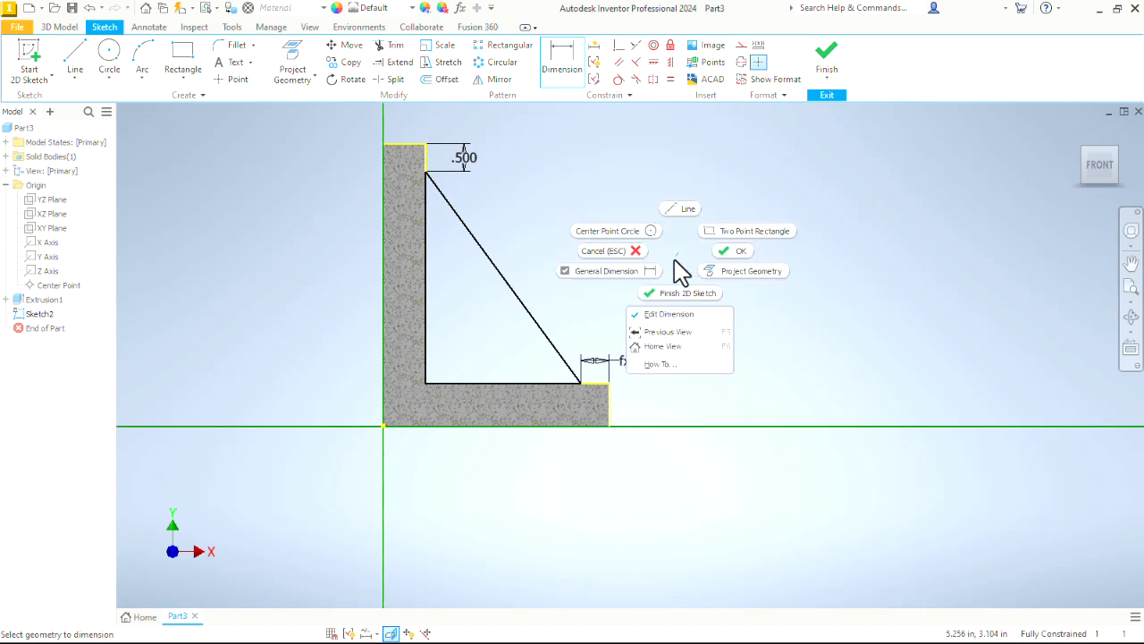
left_click(683, 295)
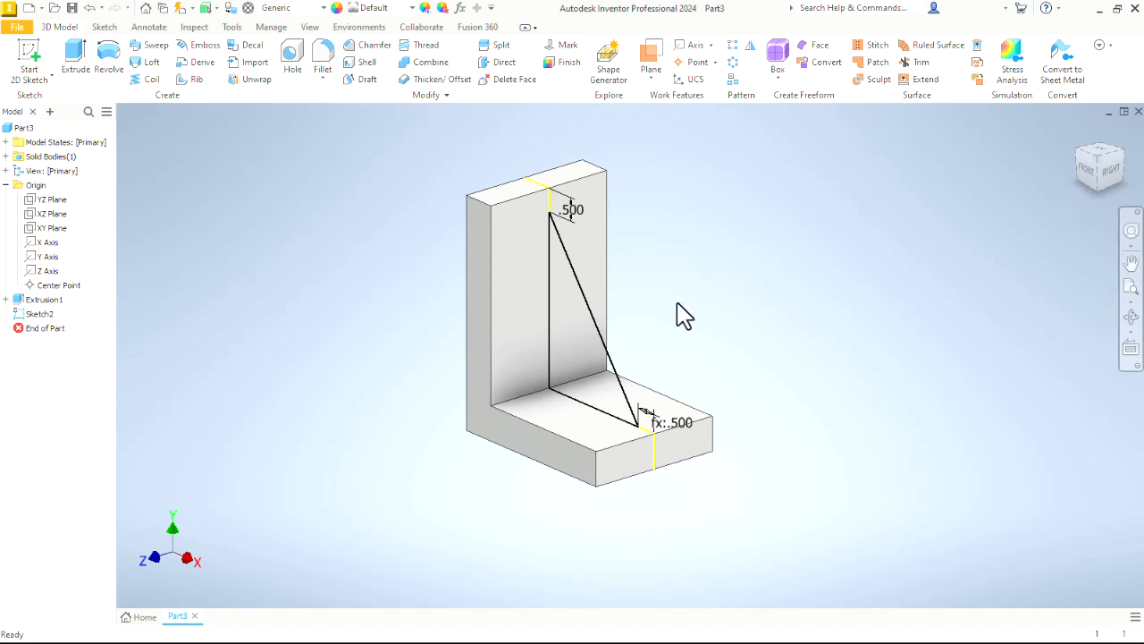
- Extrude the triangular profile symmetrically to a total distance of 0.5 in, joining it to the bracket as a rib
left_click(77, 67)
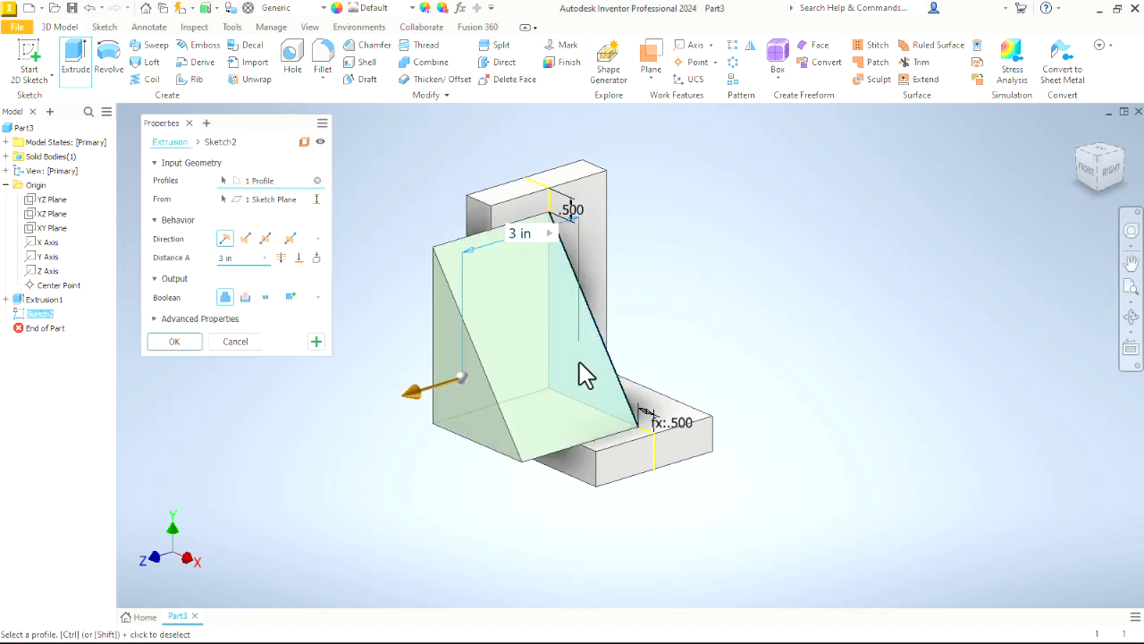
left_click(266, 238)
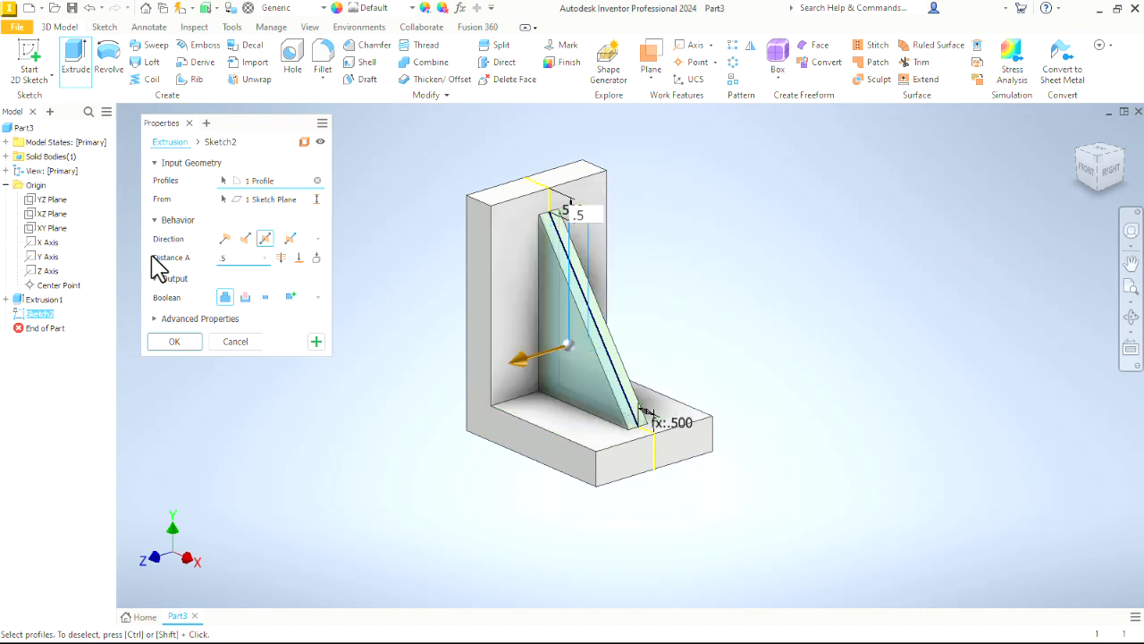
left_click(173, 341)
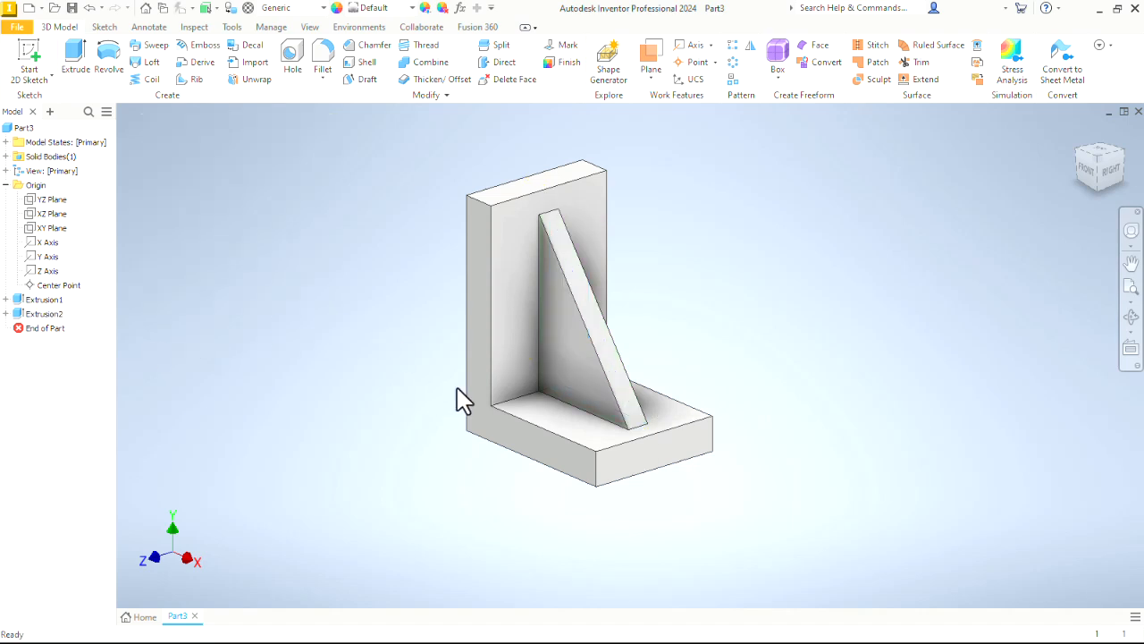
- Start a sketch on the horizontal leg's upper face and place four points in a rectangular layout, two on each side of the rib
key("F5")
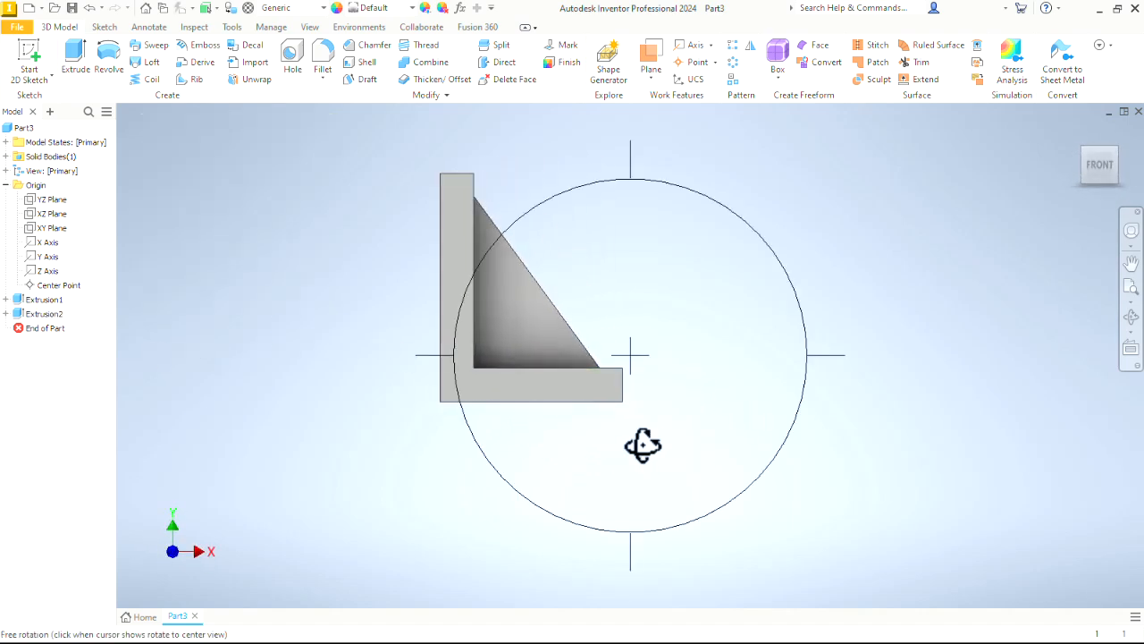
middle_click_drag(643, 447, 630, 483, "shift")
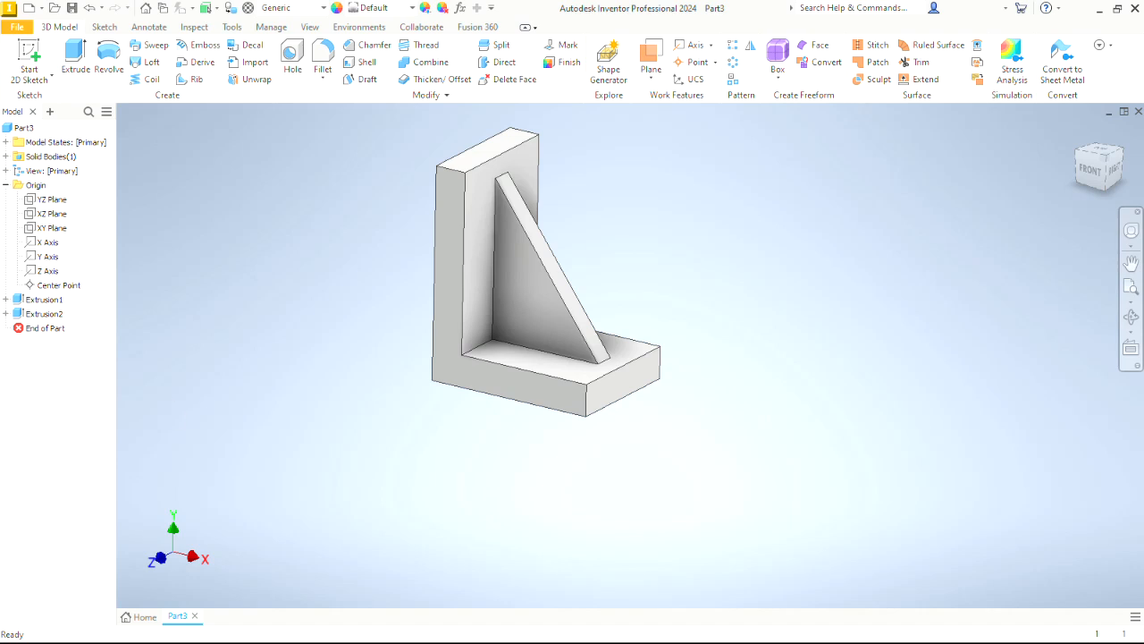
key("F6")
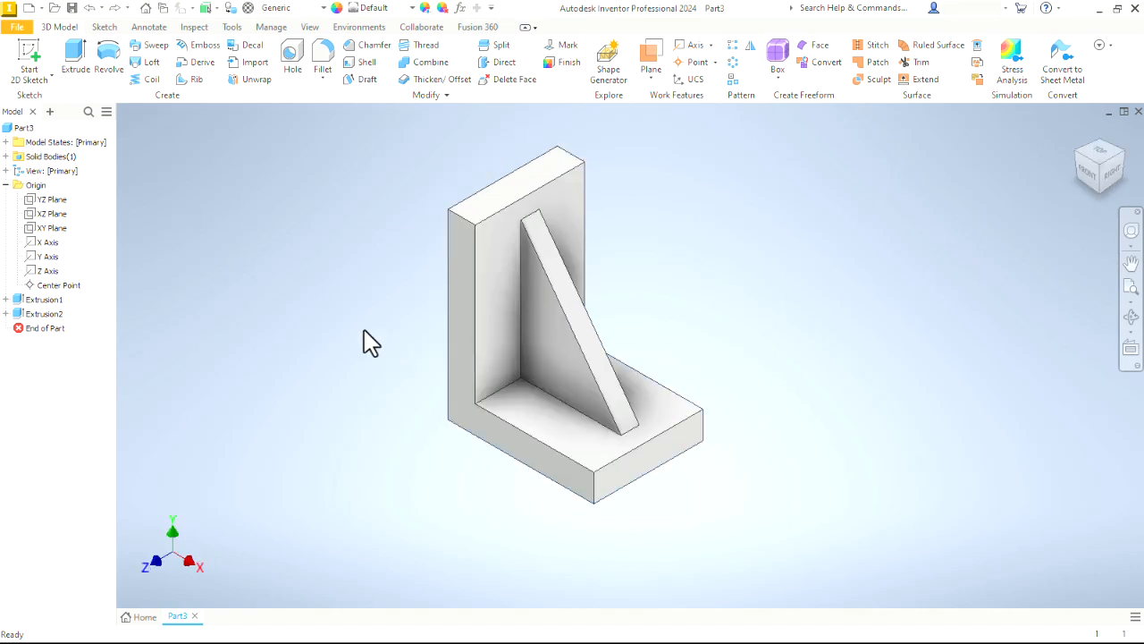
left_click(30, 61)
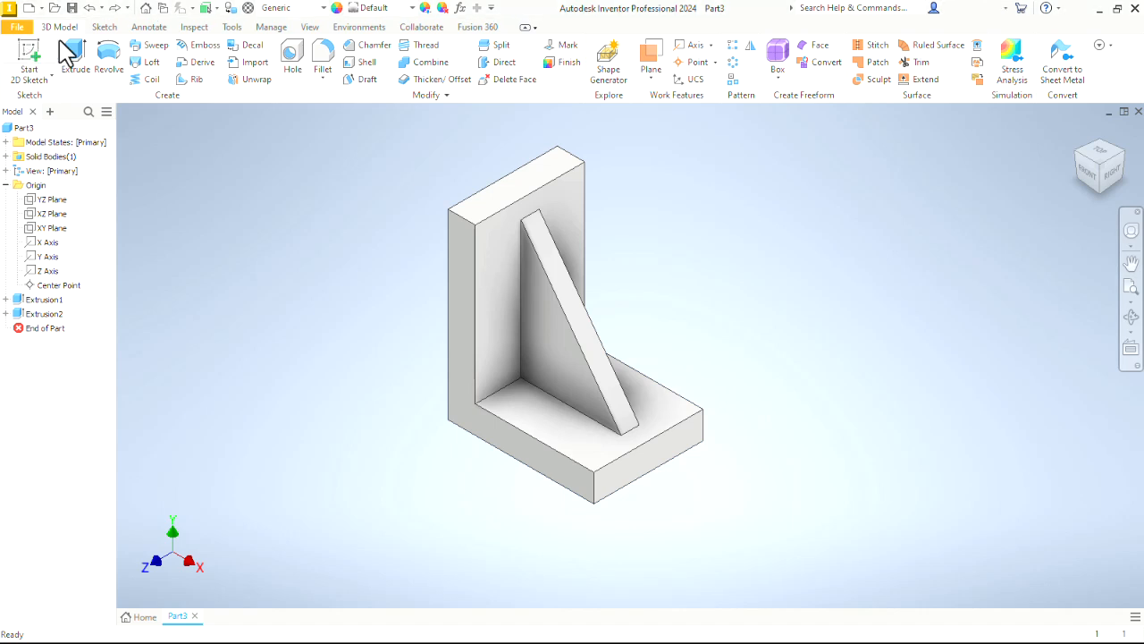
left_click(549, 432)
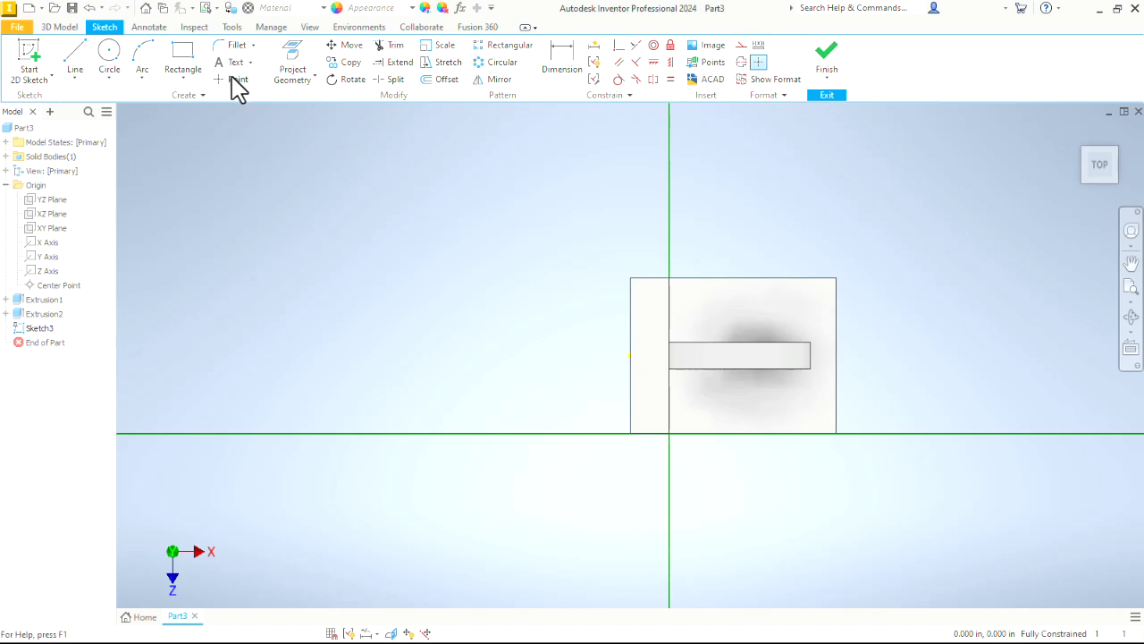
left_click(232, 79)
left_click(692, 309)
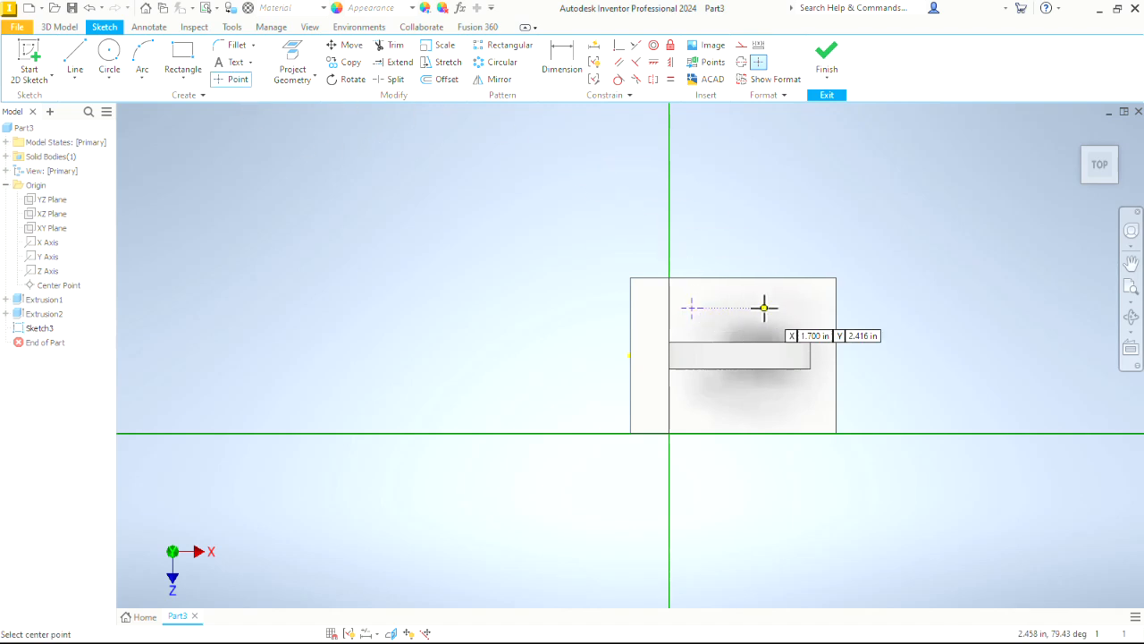
left_click(815, 309)
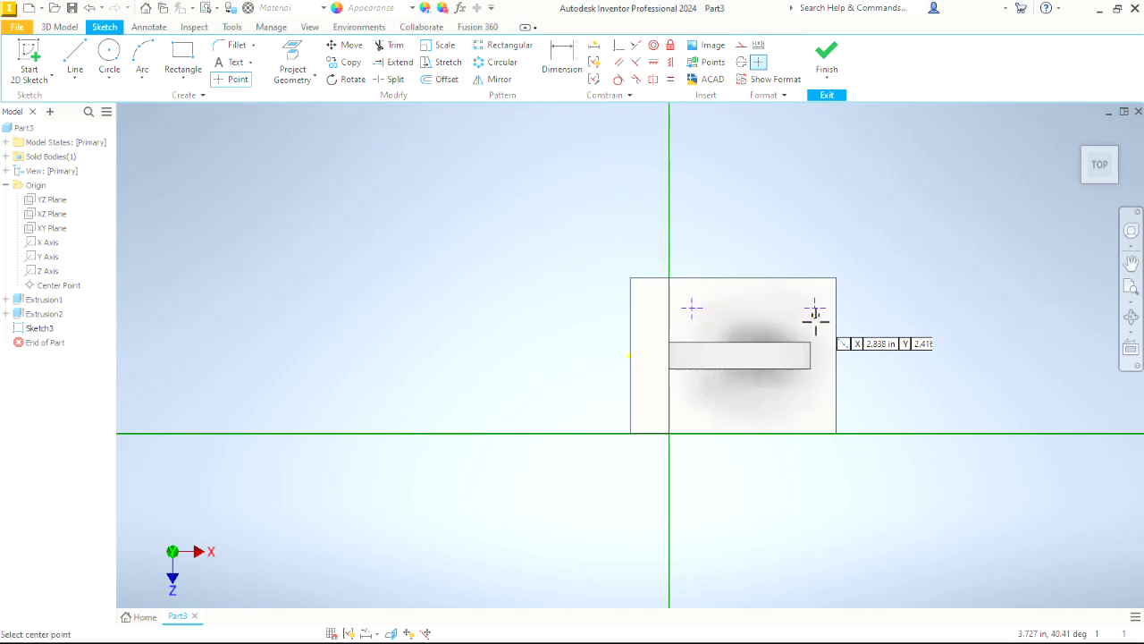
left_click(814, 404)
left_click(693, 405)
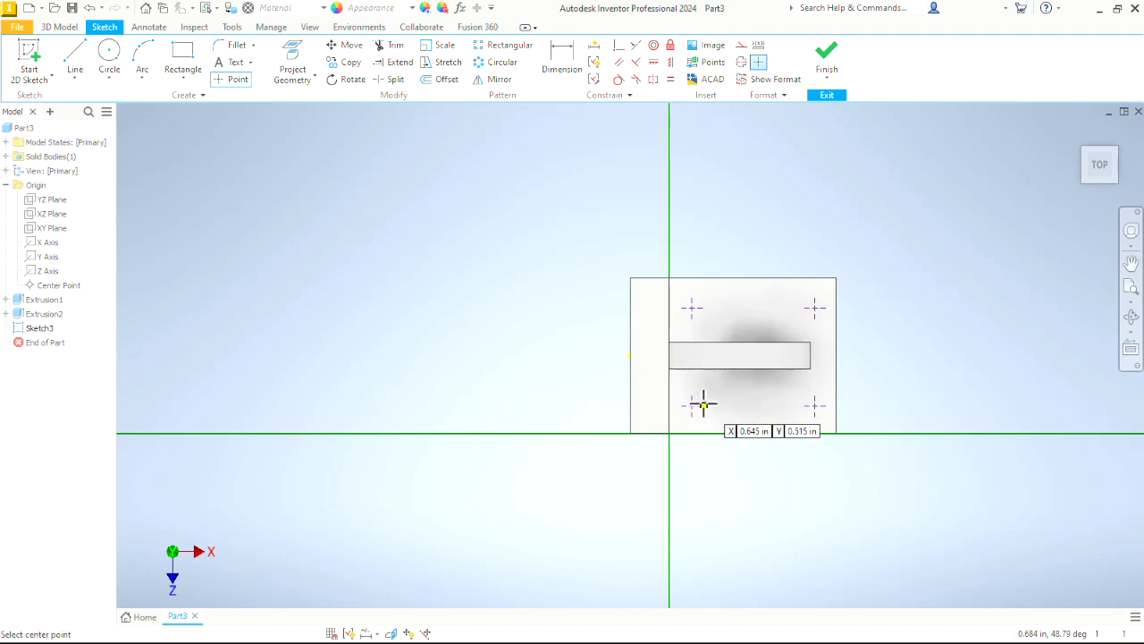
right_click(566, 218)
left_click(613, 236)
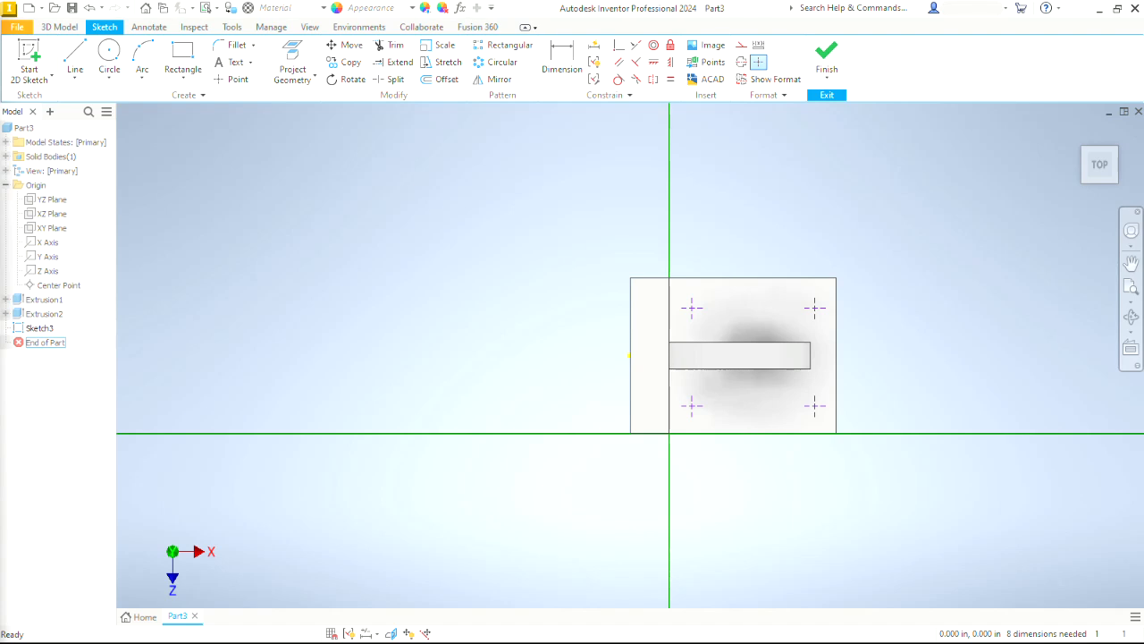
- Dimension the point behind the rib nearest the vertical leg at 0.625 in from that leg's inner face
left_click(560, 67)
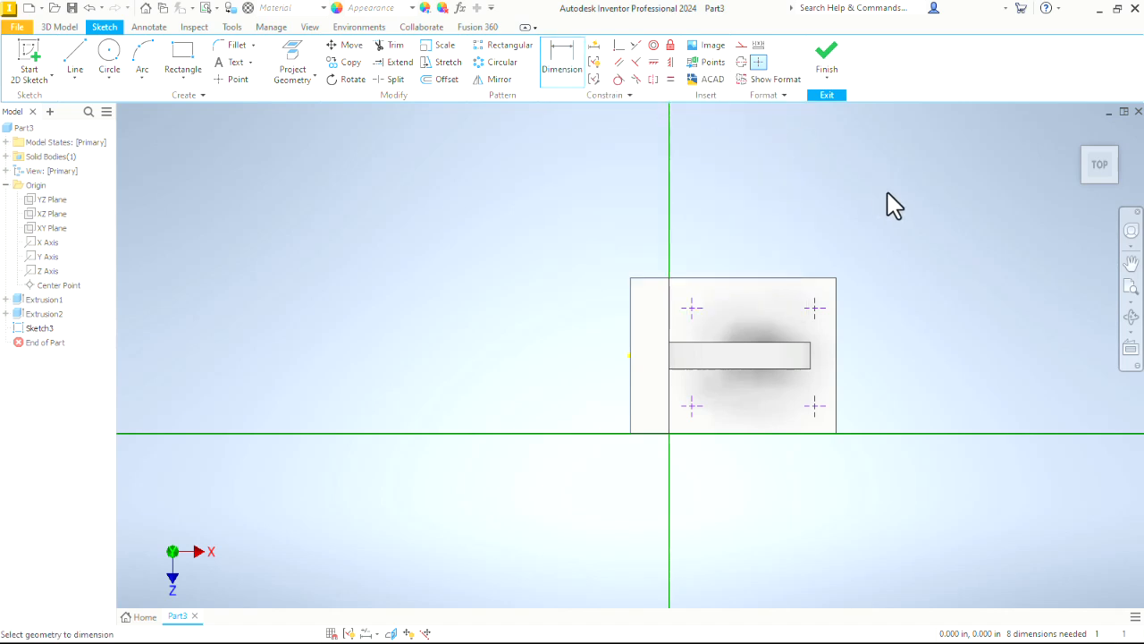
left_click(670, 306)
left_click(691, 309)
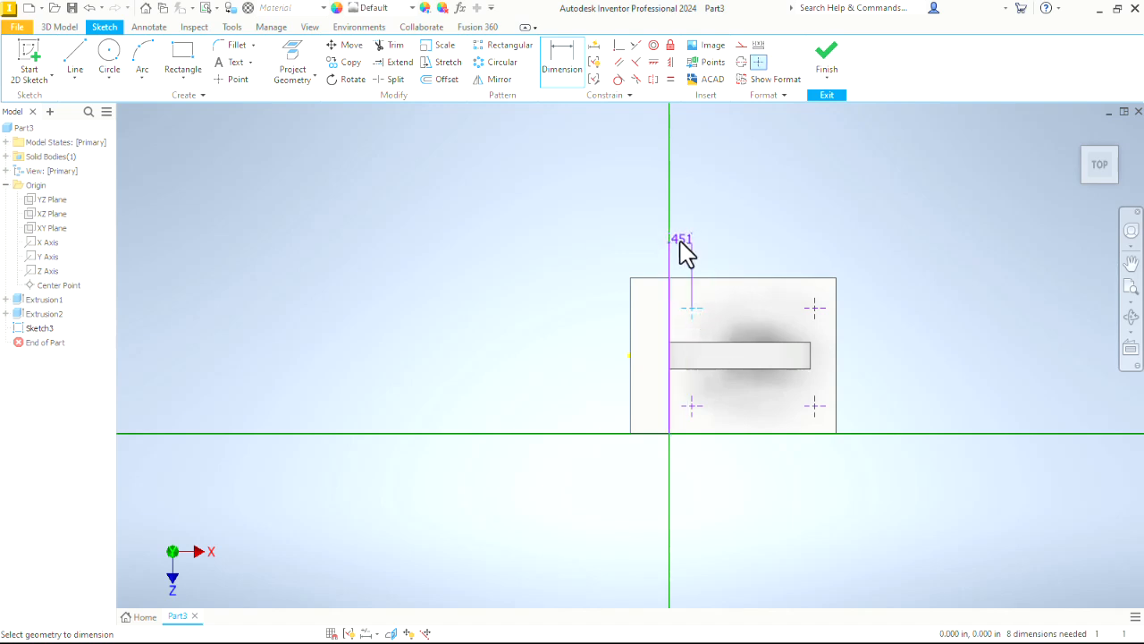
left_click(679, 242)
type(".625")
key("Return")
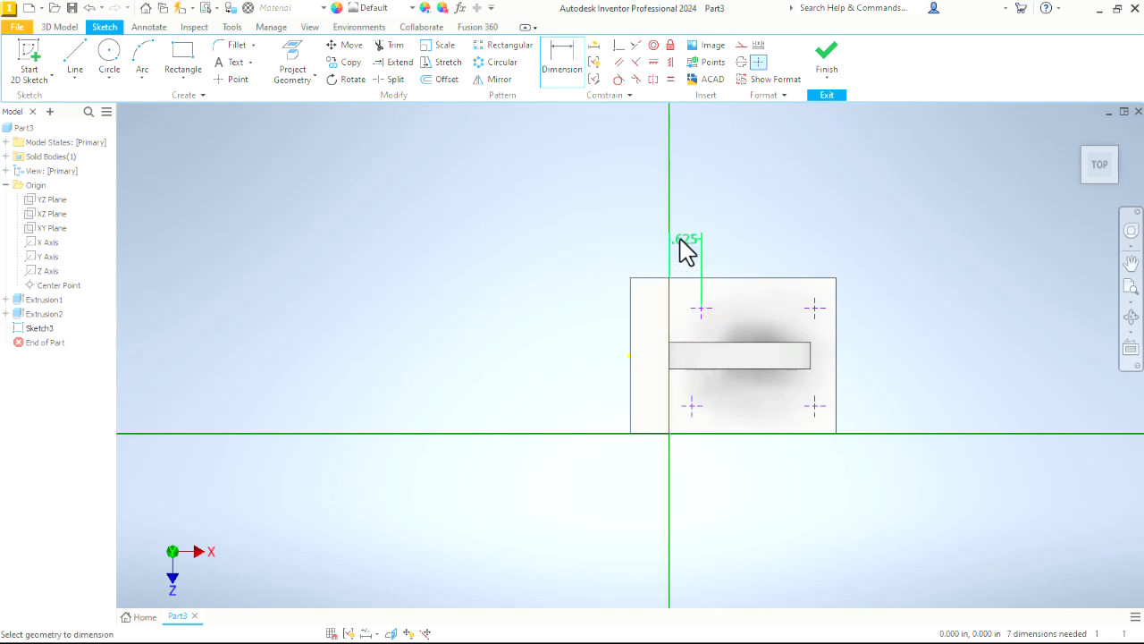
- Dimension the outer point behind the rib from the horizontal leg's free end and link it to the 0.625 in dimension
left_click(837, 313)
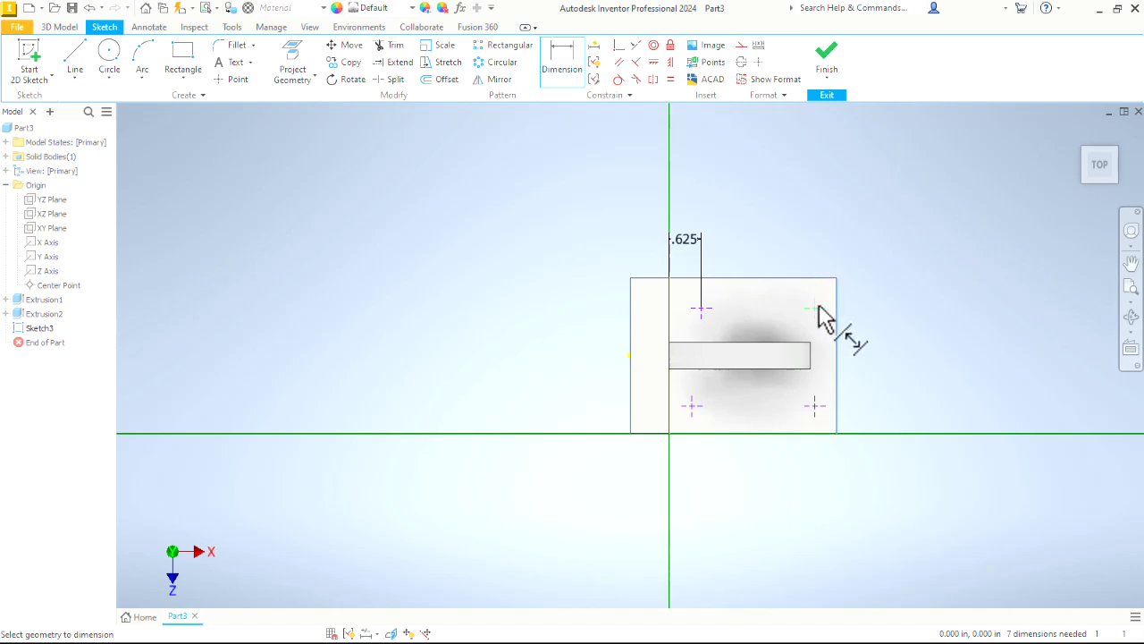
left_click(814, 309)
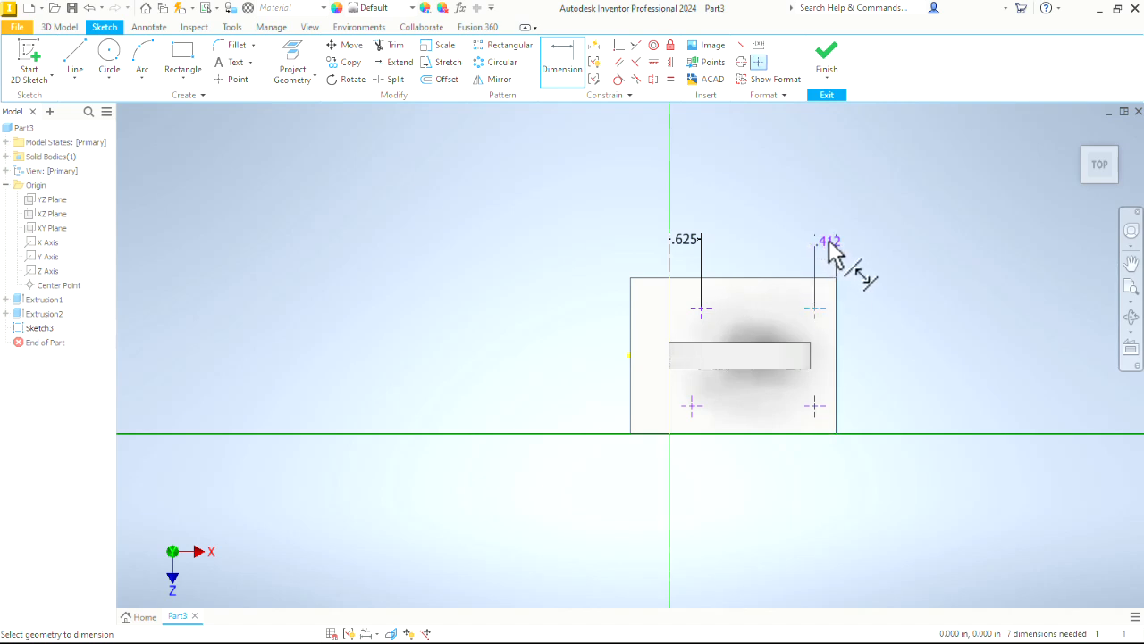
left_click(830, 242)
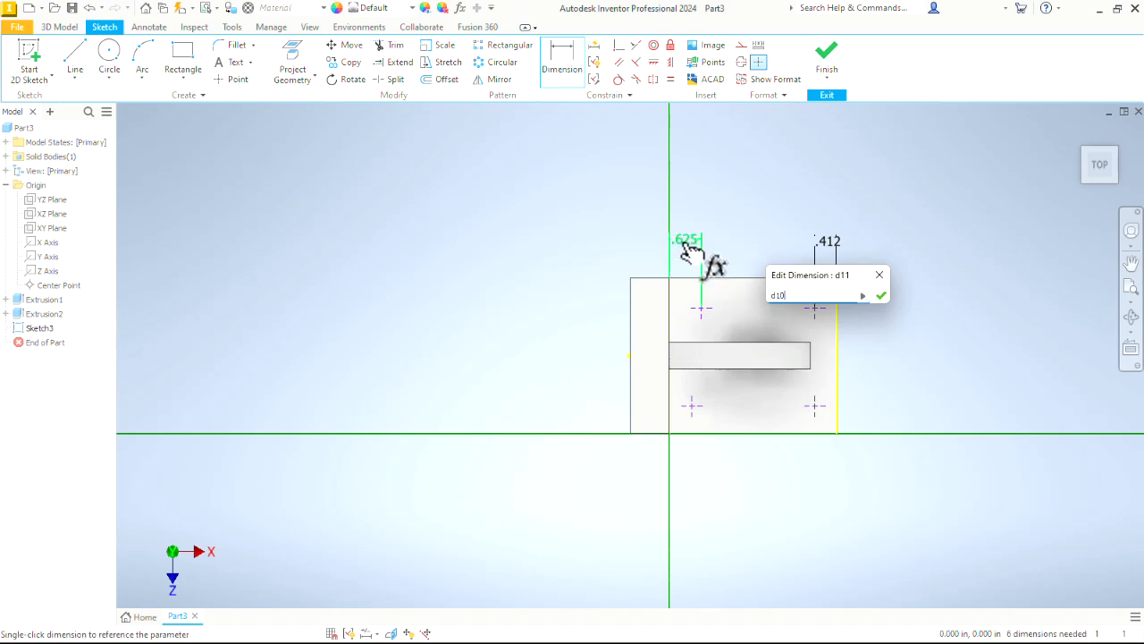
left_click(881, 296)
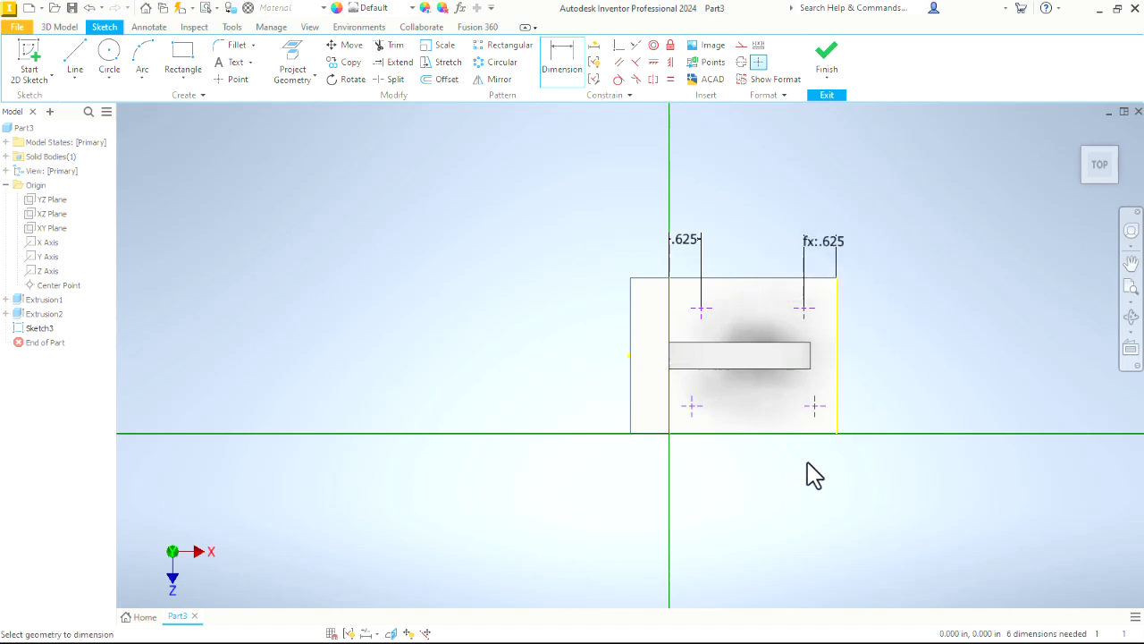
- Constrain the two points behind the rib horizontally, and align each front point vertically with the point behind it
left_click(653, 63)
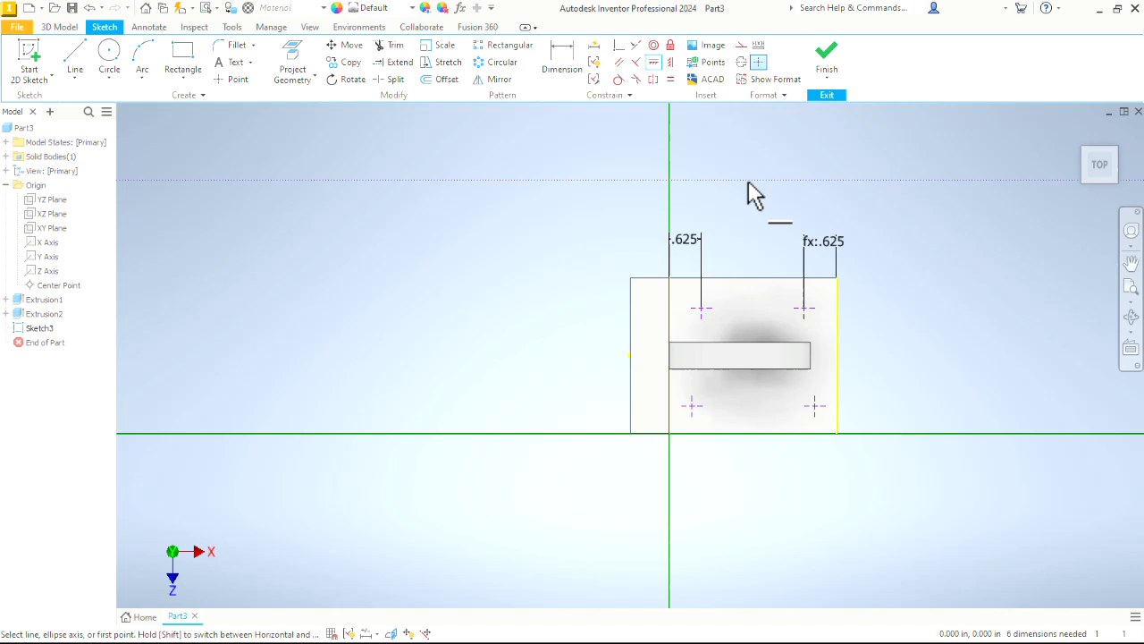
left_click(702, 309)
left_click(804, 309)
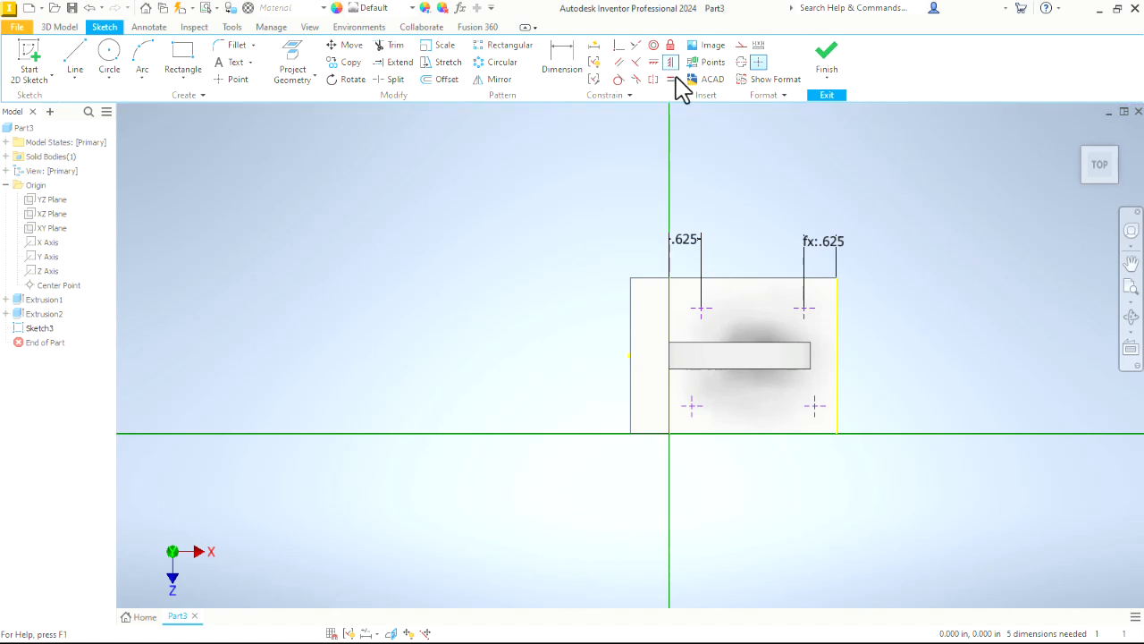
left_click(702, 311)
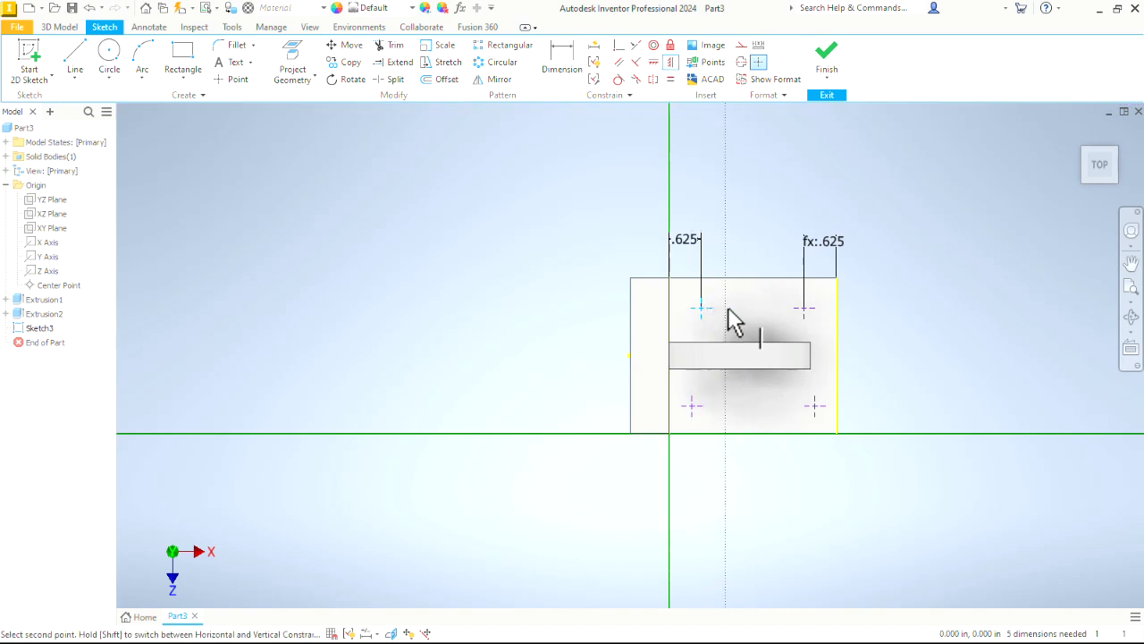
left_click(694, 407)
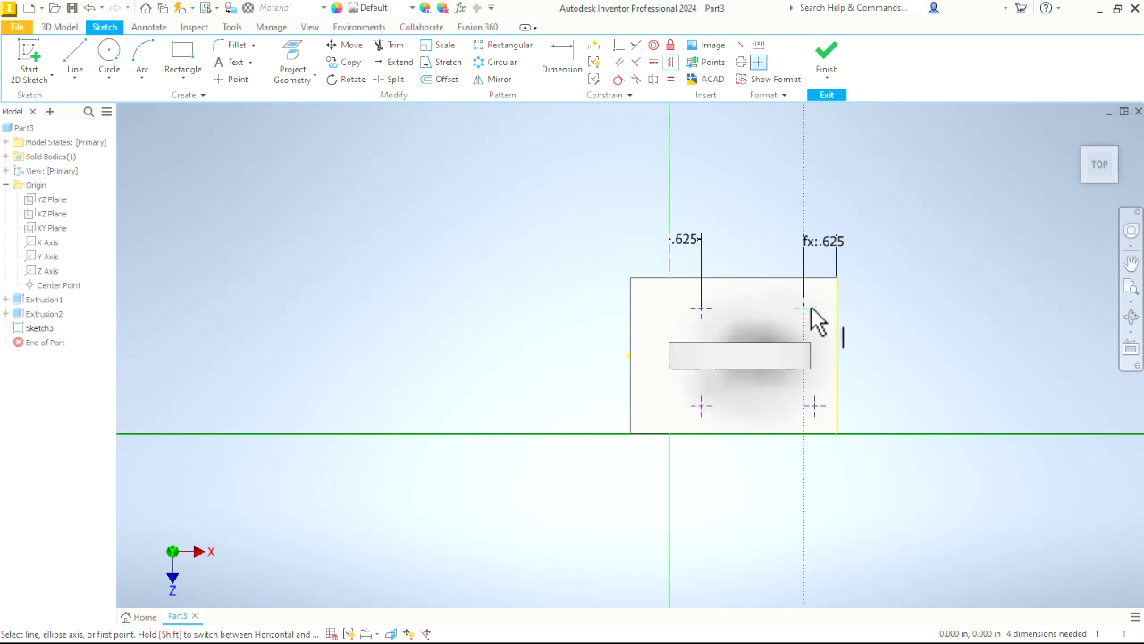
left_click(806, 309)
left_click(815, 407)
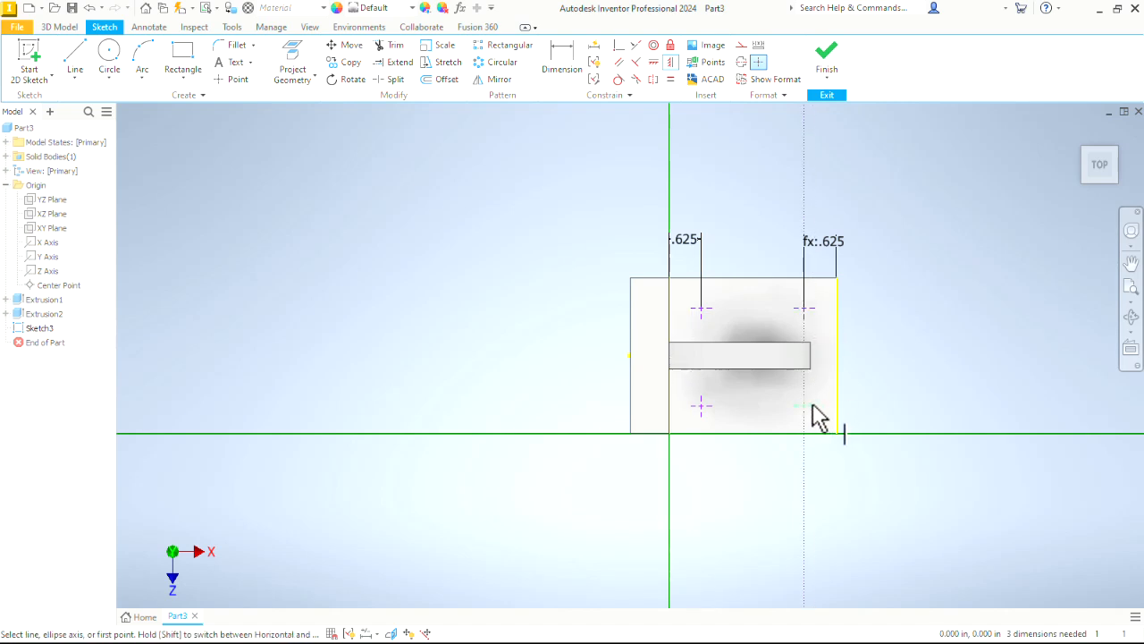
right_click(755, 210)
left_click(790, 212)
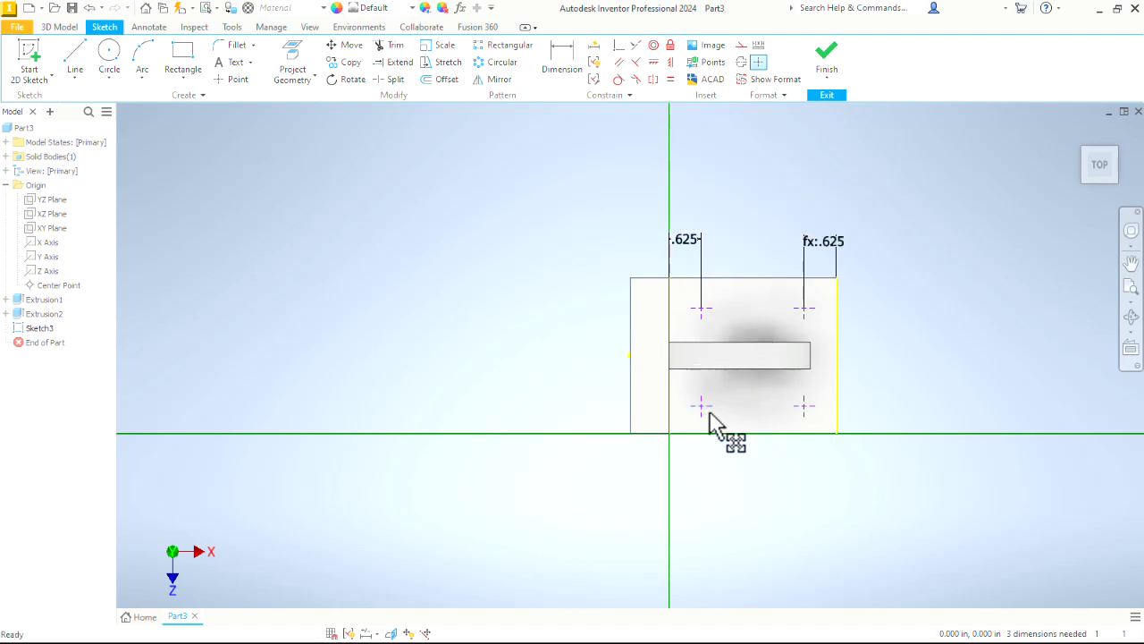
- Shift the sketch points slightly across the leg's width to test how their alignment constraints behave
left_click_drag(701, 405, 701, 394)
left_click_drag(804, 404, 804, 409)
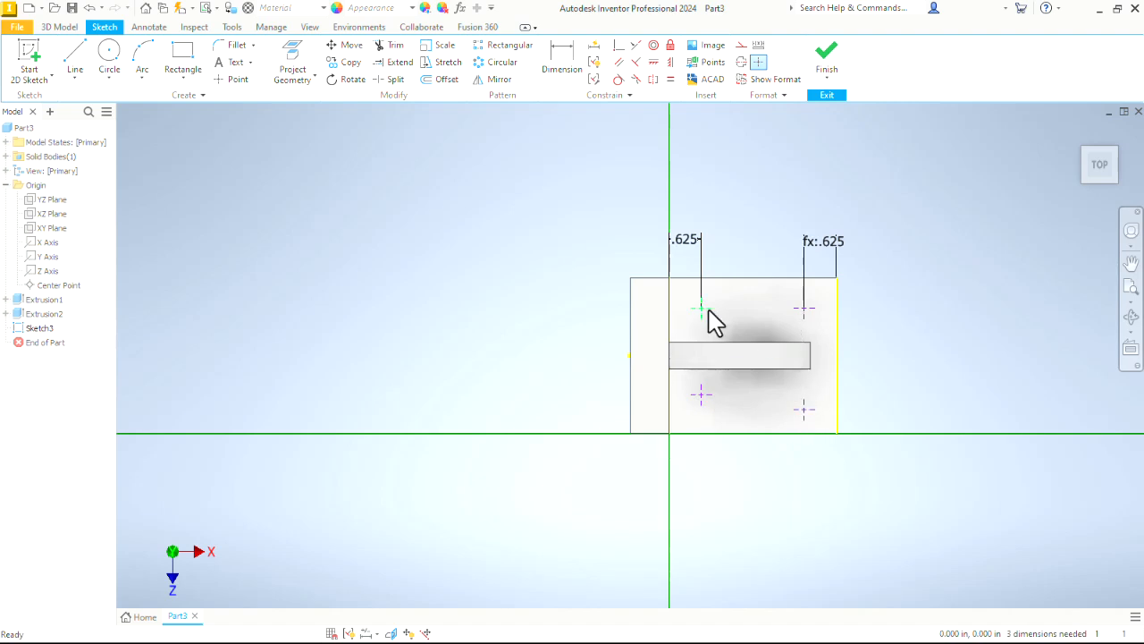
left_click_drag(702, 309, 708, 306)
left_click_drag(703, 396, 708, 416)
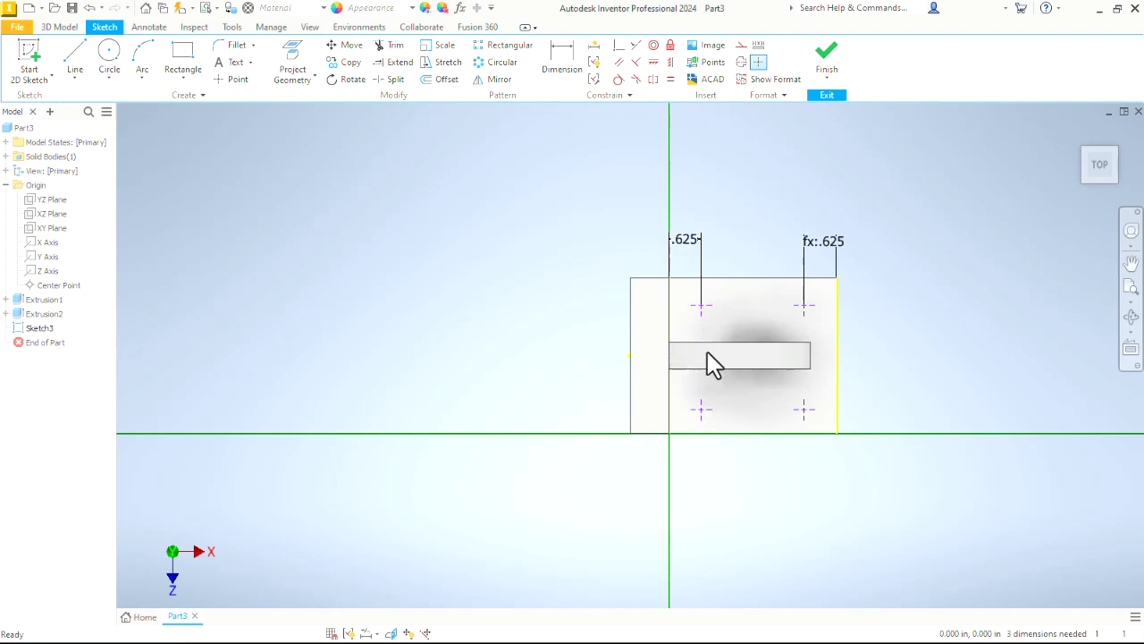
- Constrain the two points in front of the rib to be horizontally aligned with each other
left_click(653, 63)
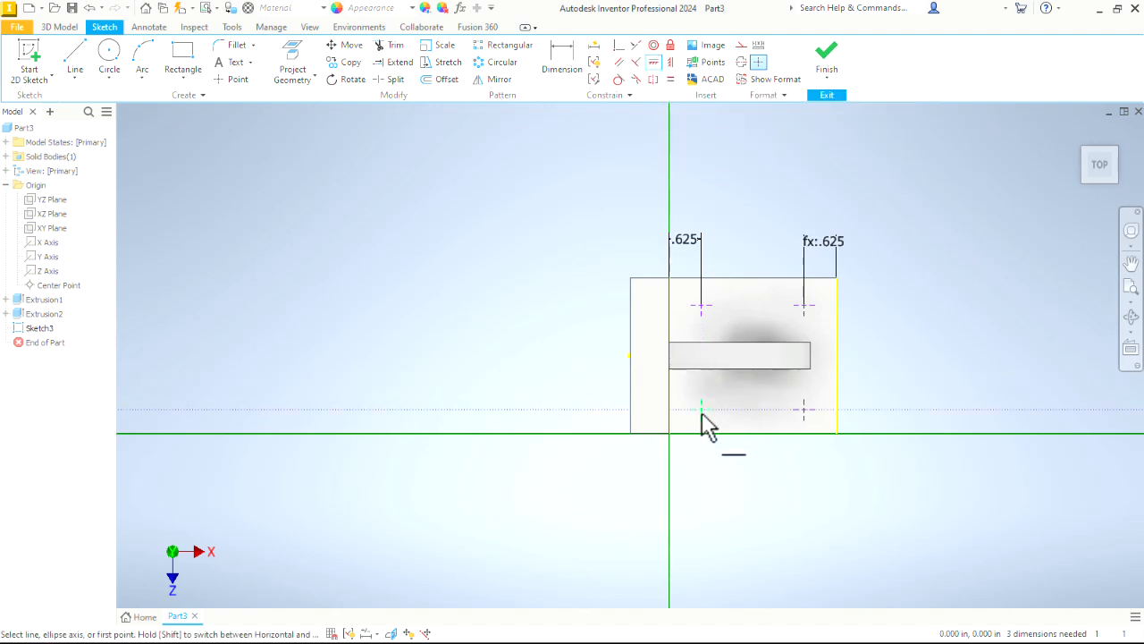
left_click(702, 412)
left_click(804, 410)
right_click(773, 398)
left_click(810, 397)
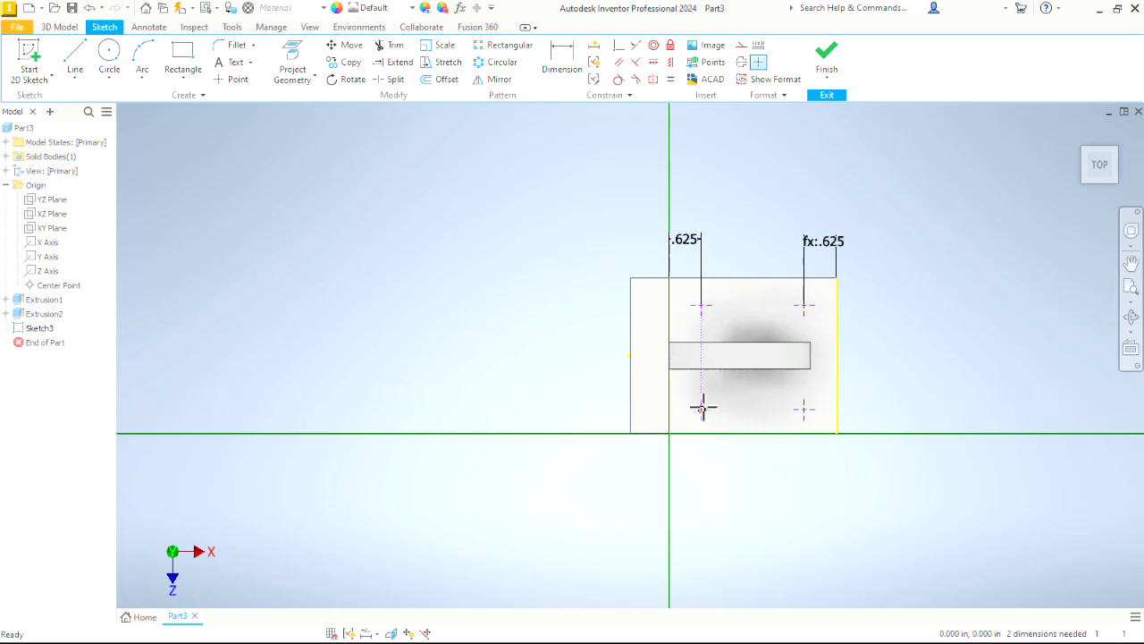
- Move the front and rear point pairs slightly across the leg's width to check that each pair moves together
left_click_drag(702, 408, 704, 396)
left_click_drag(704, 402, 704, 403)
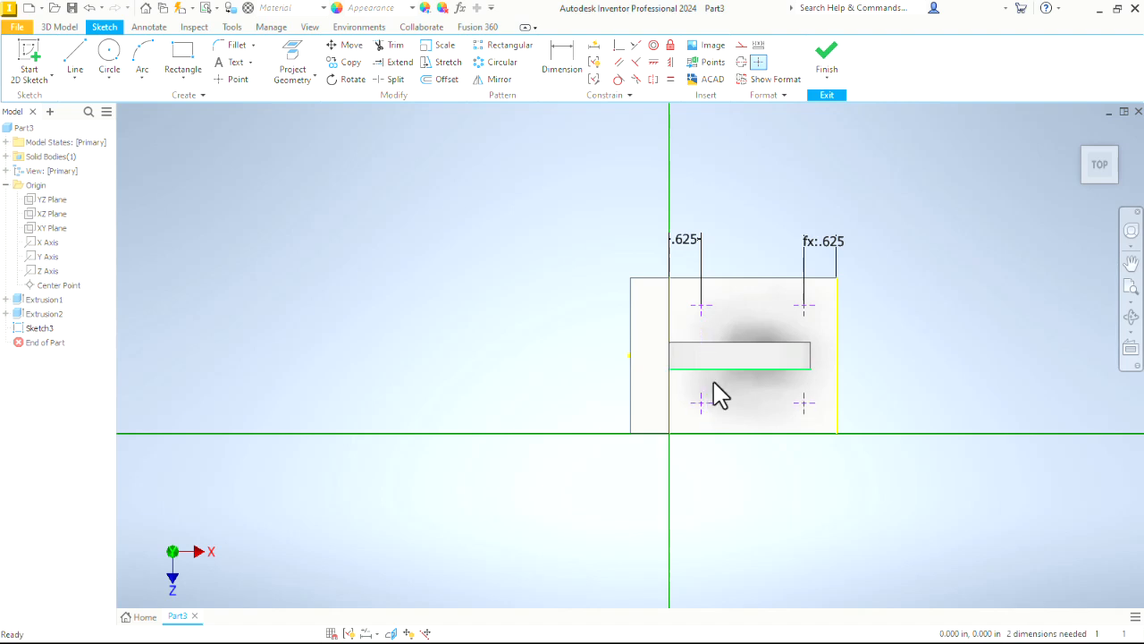
left_click_drag(703, 306, 706, 303)
left_click_drag(704, 403, 706, 406)
- Dimension the rear point nearest the vertical leg from the horizontal leg's rear edge, linked to the 0.625 in dimension
left_click(563, 56)
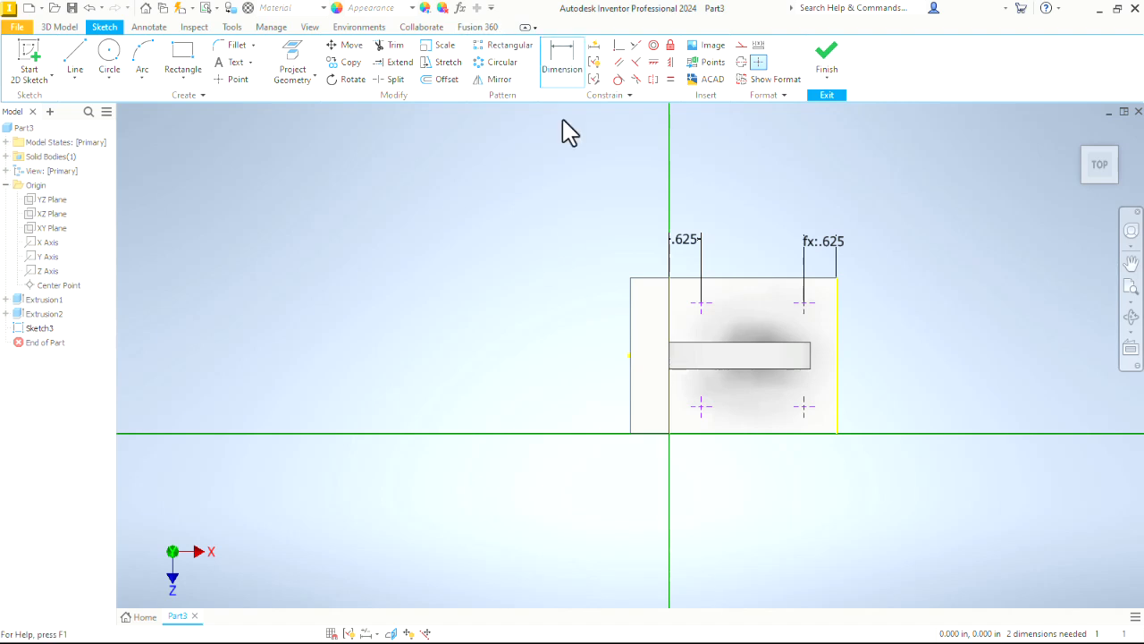
left_click(680, 279)
left_click(701, 302)
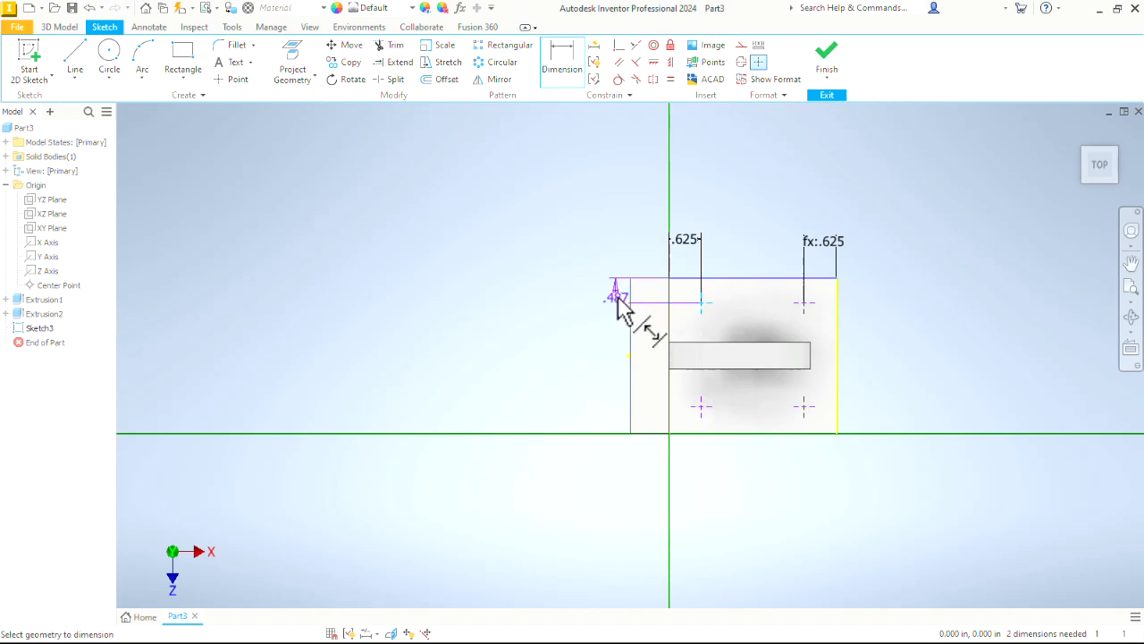
left_click(593, 295)
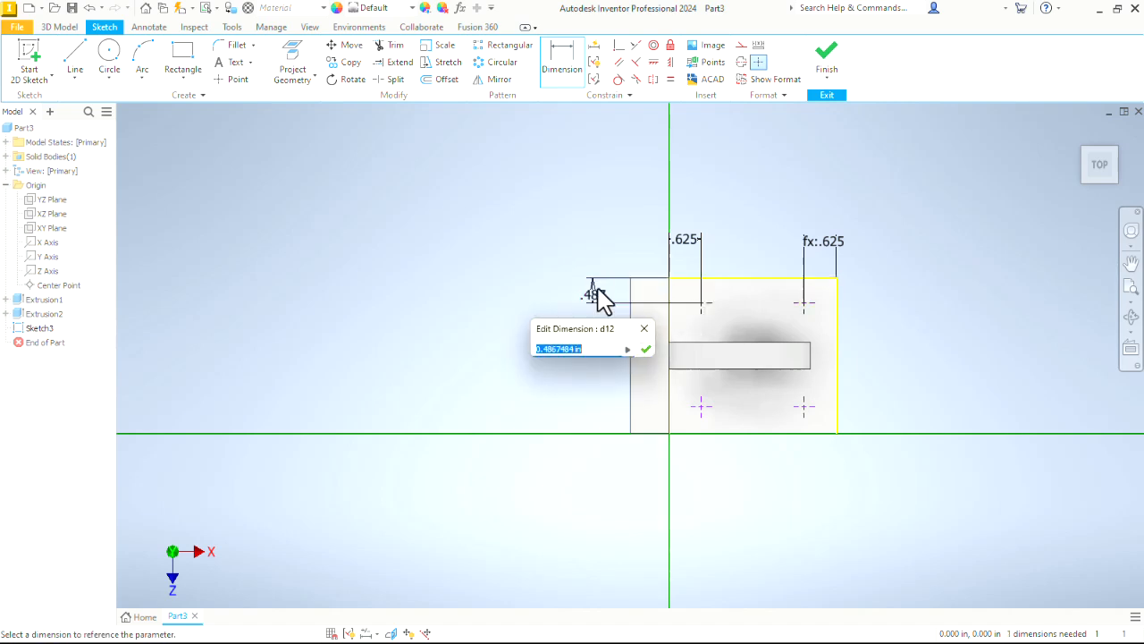
left_click(689, 242)
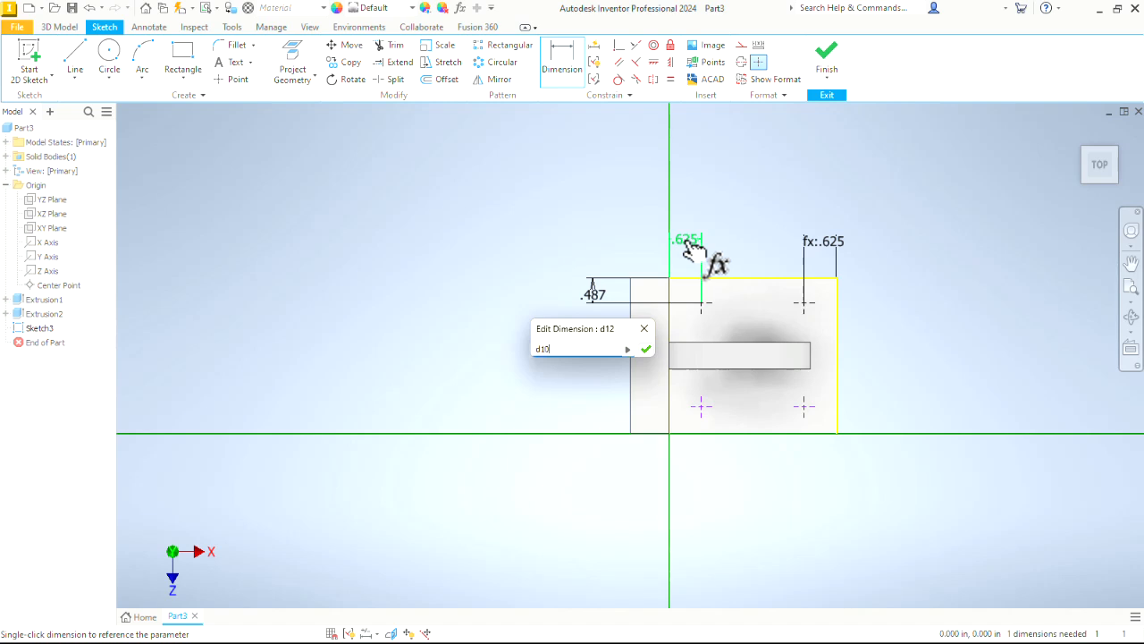
left_click(646, 350)
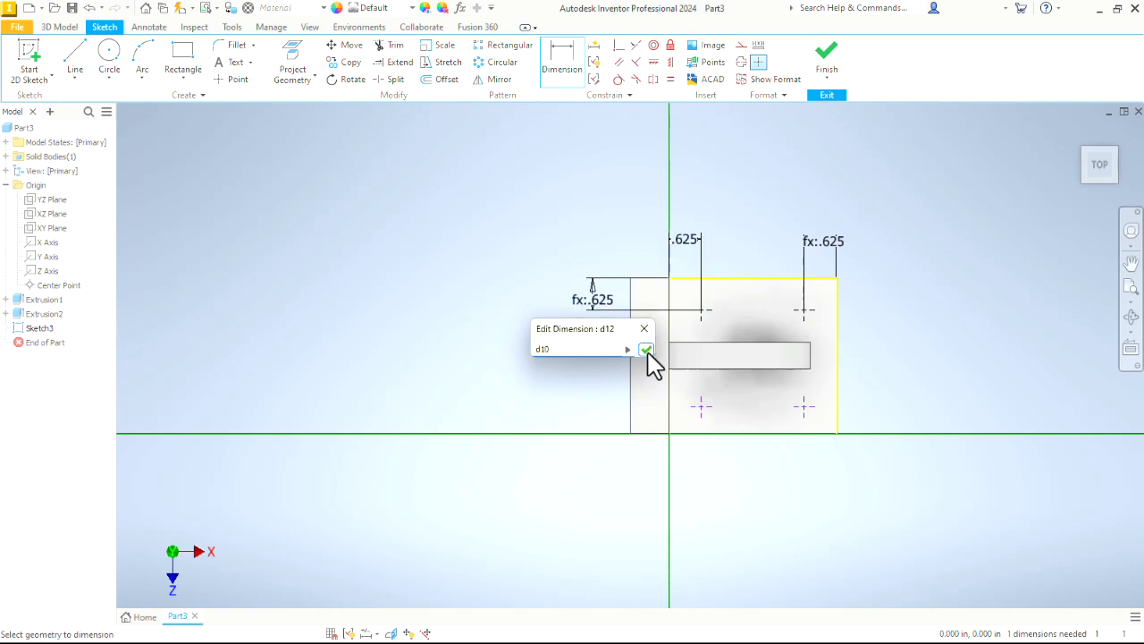
- Dimension the front point nearest the vertical leg from the horizontal leg's front edge, linked to the same 0.625 in dimension
left_click(701, 408)
left_click(615, 433)
left_click(608, 426)
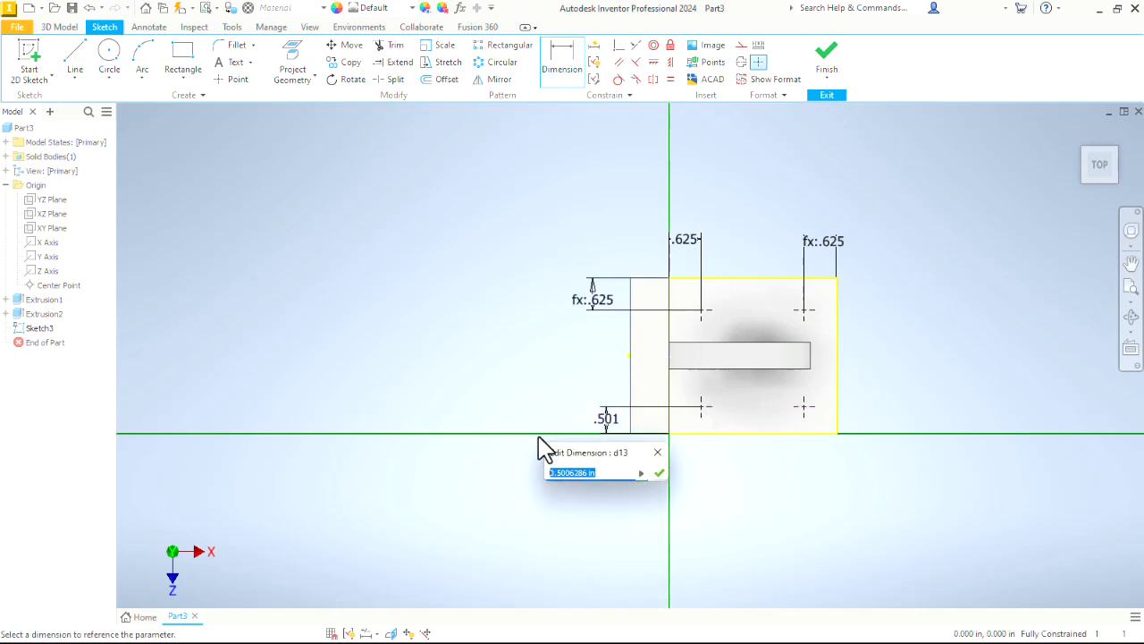
left_click(693, 239)
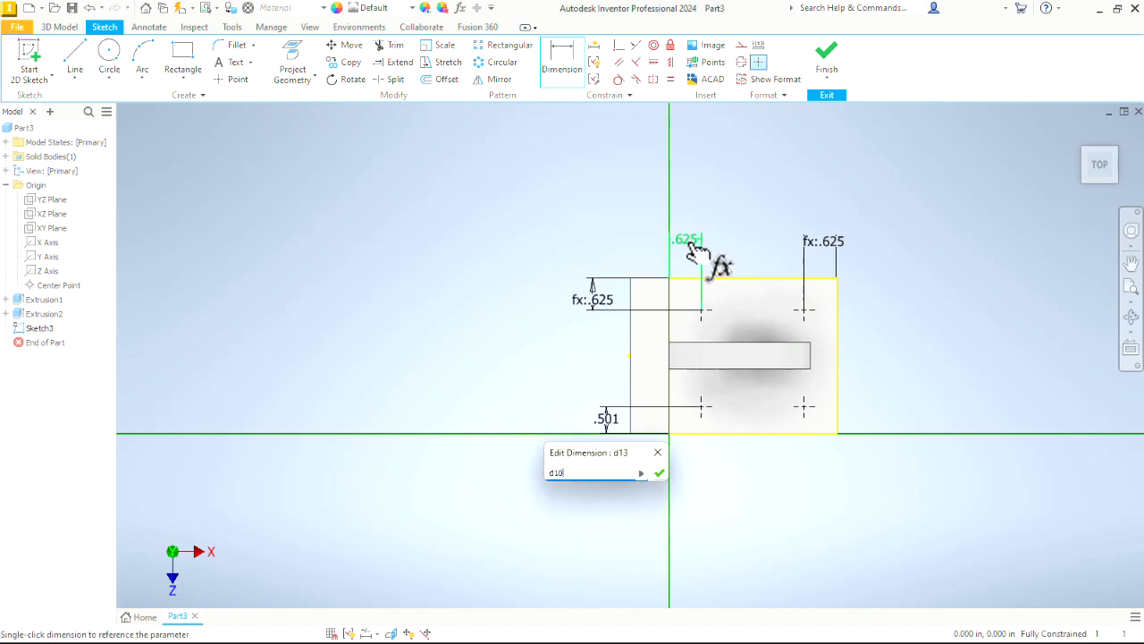
left_click(658, 473)
- Try 0.5, 0.75 and 0.25 in for the driving dimension between the vertical leg and the nearest rear point to test the linked dimensions
left_click(692, 237)
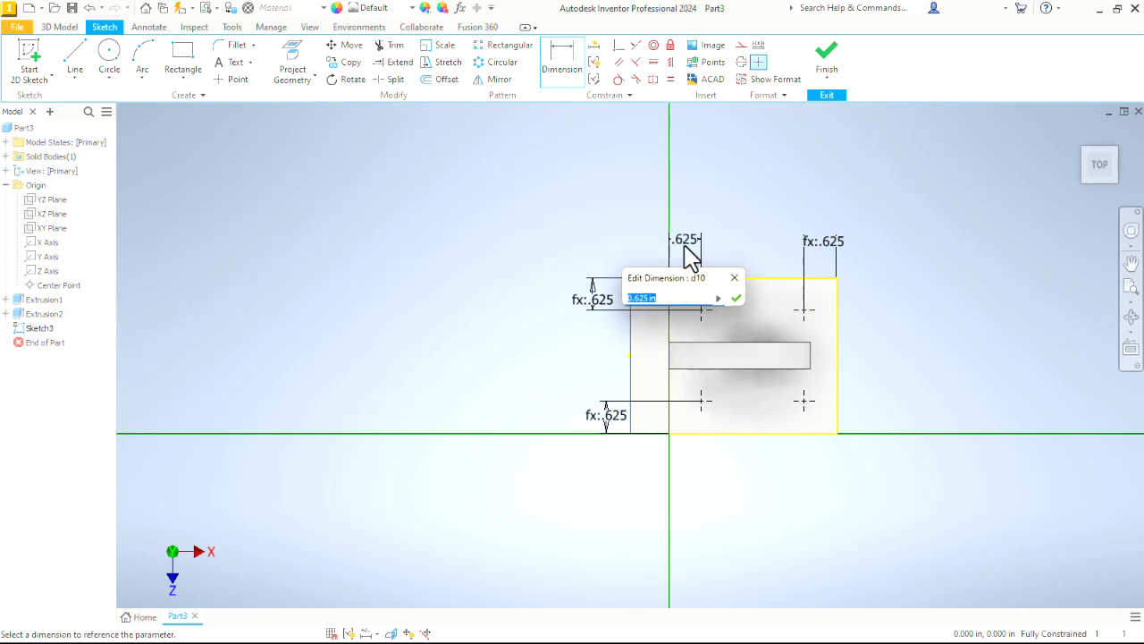
type(".5")
key("Return")
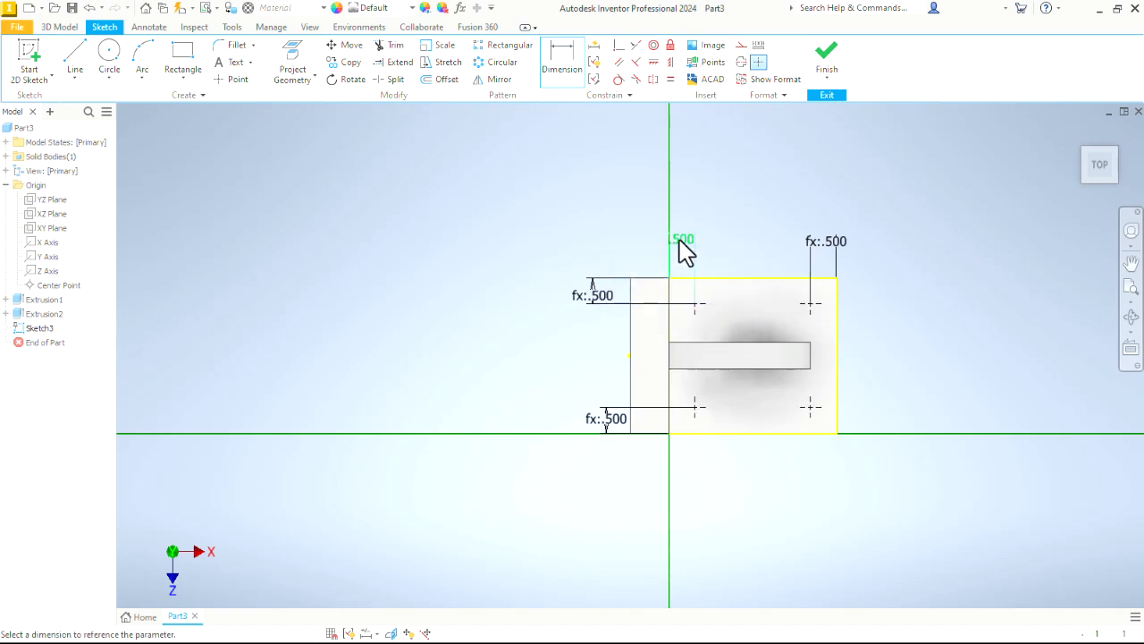
left_click(679, 241)
type(".75")
key("Return")
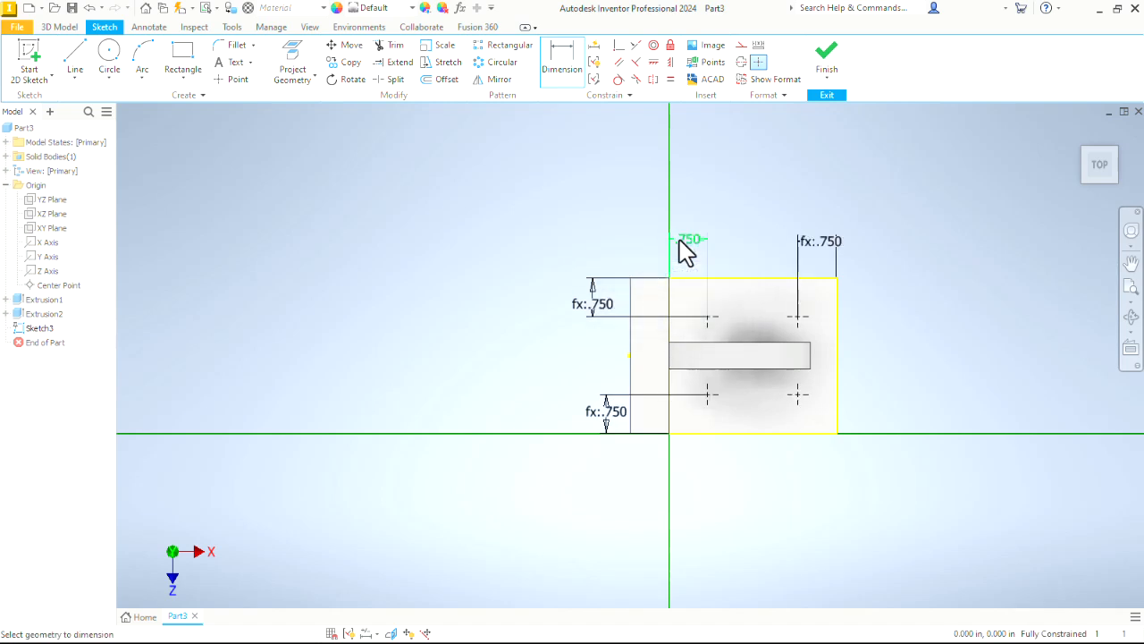
left_click(688, 243)
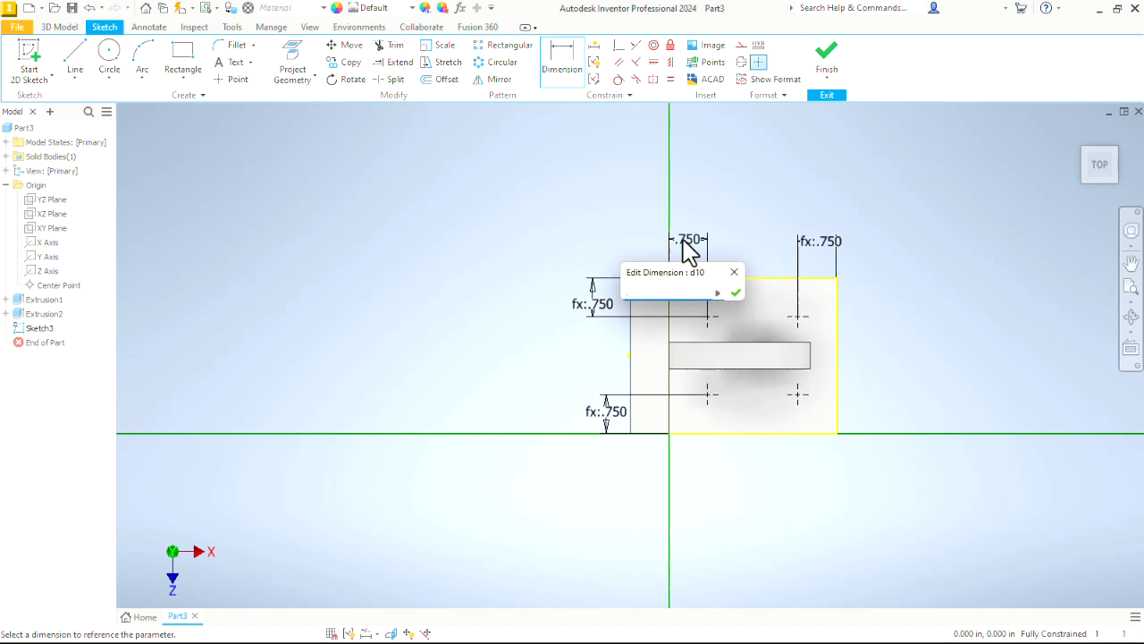
type(".25")
key("Return")
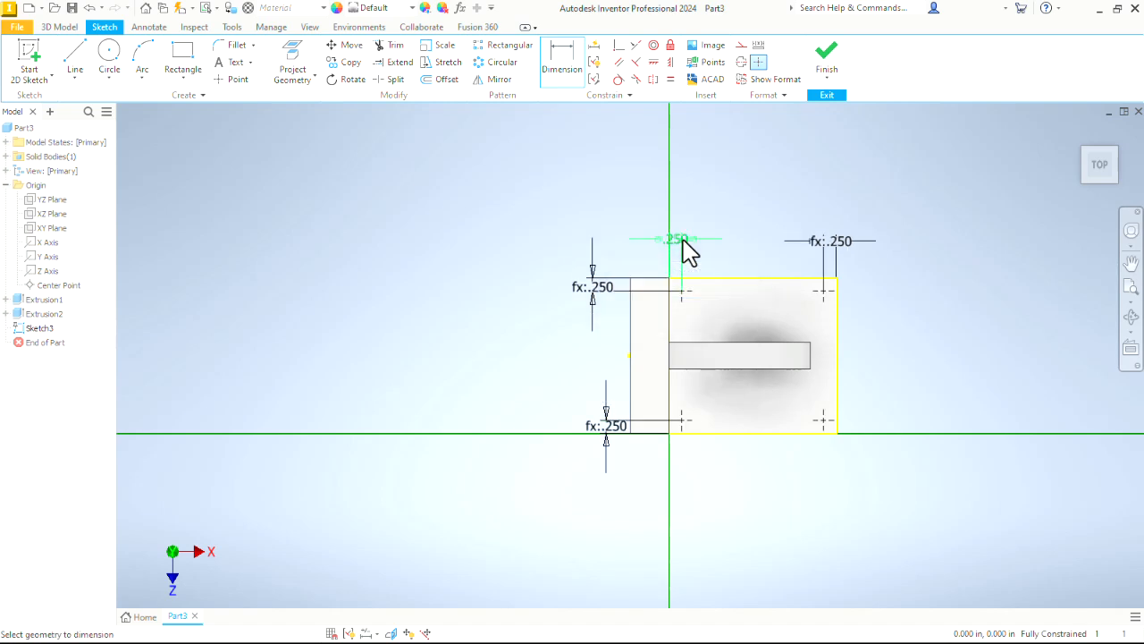
- Set the driving dimension between the vertical leg and the nearest rear point to 0.625 in
left_click(683, 239)
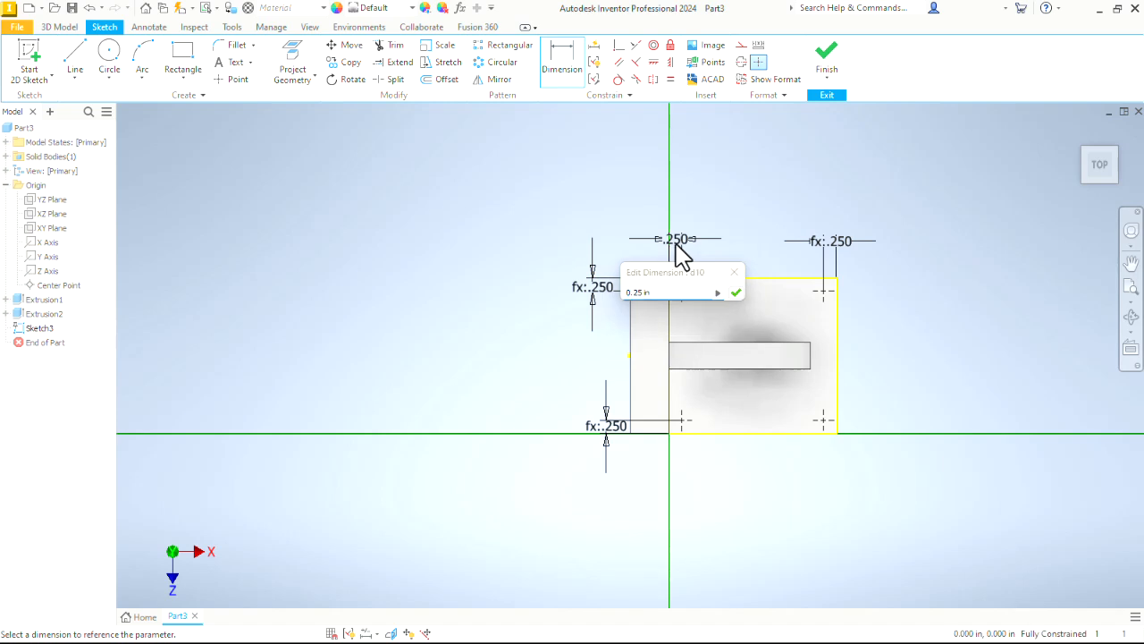
type(".625")
key("Return")
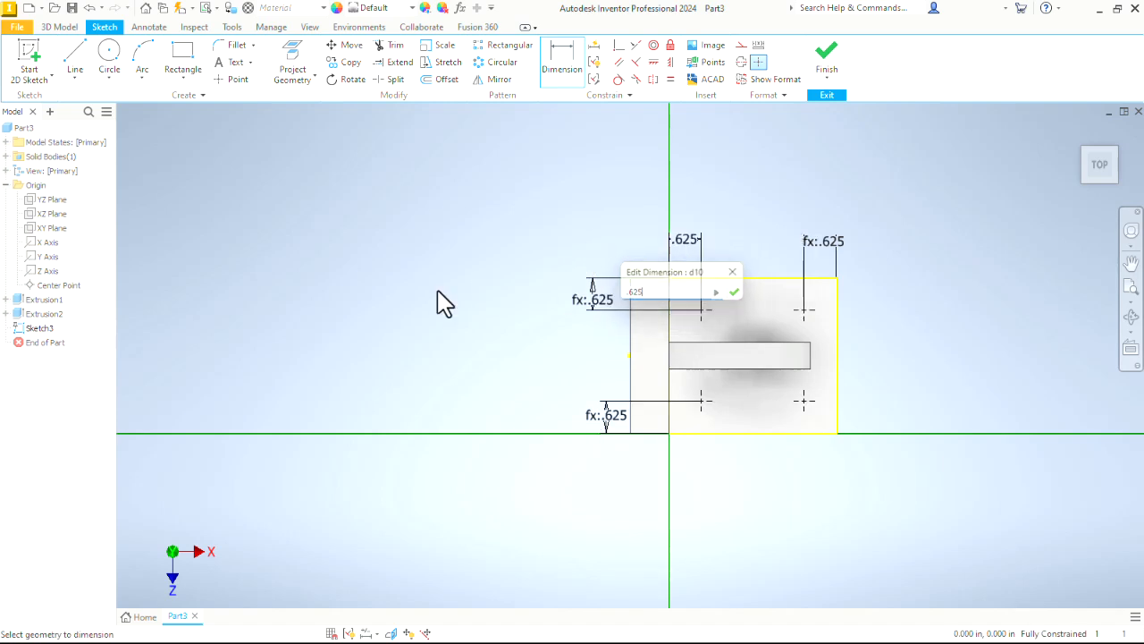
- Finish the sketch and create full-depth 5/16-18 UNC tapped holes through all at the four sketch points
left_click(826, 59)
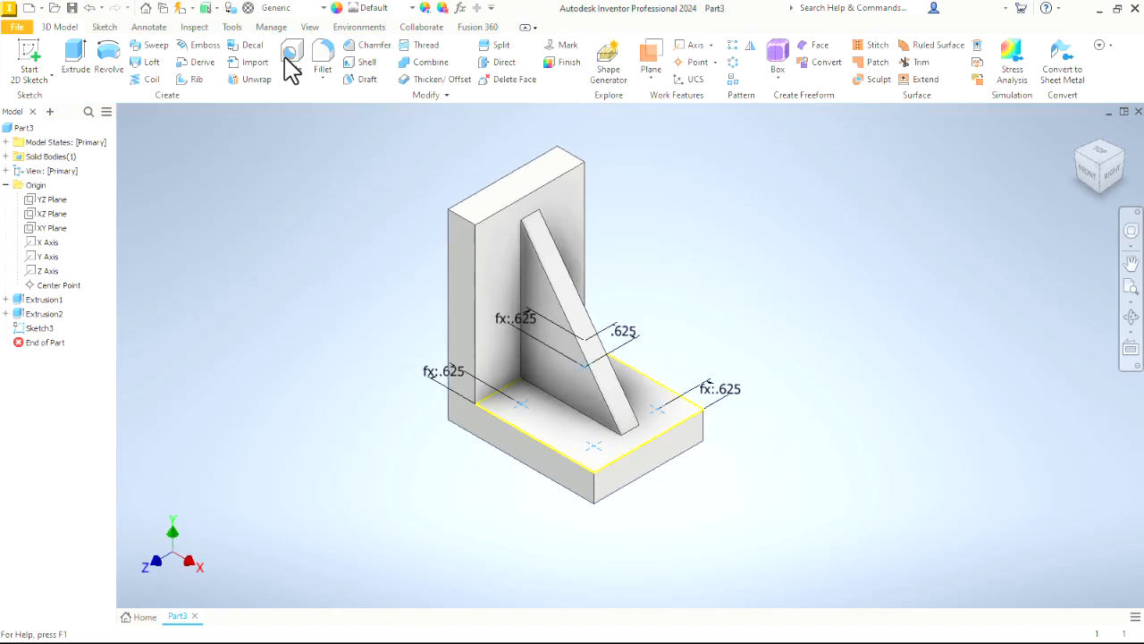
left_click(288, 61)
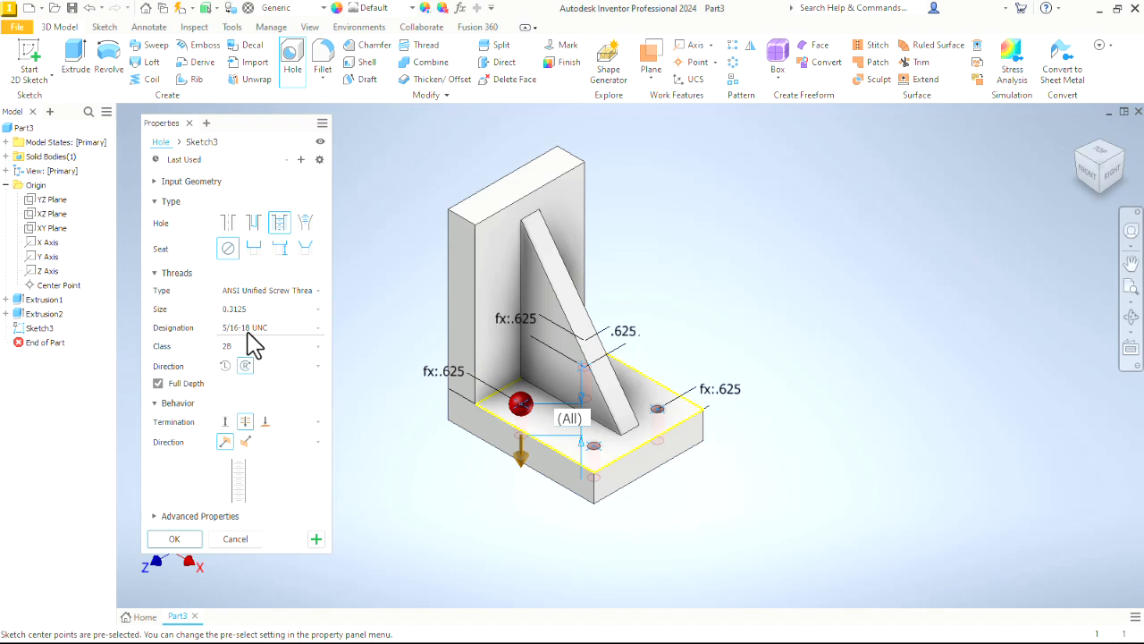
left_click(182, 543)
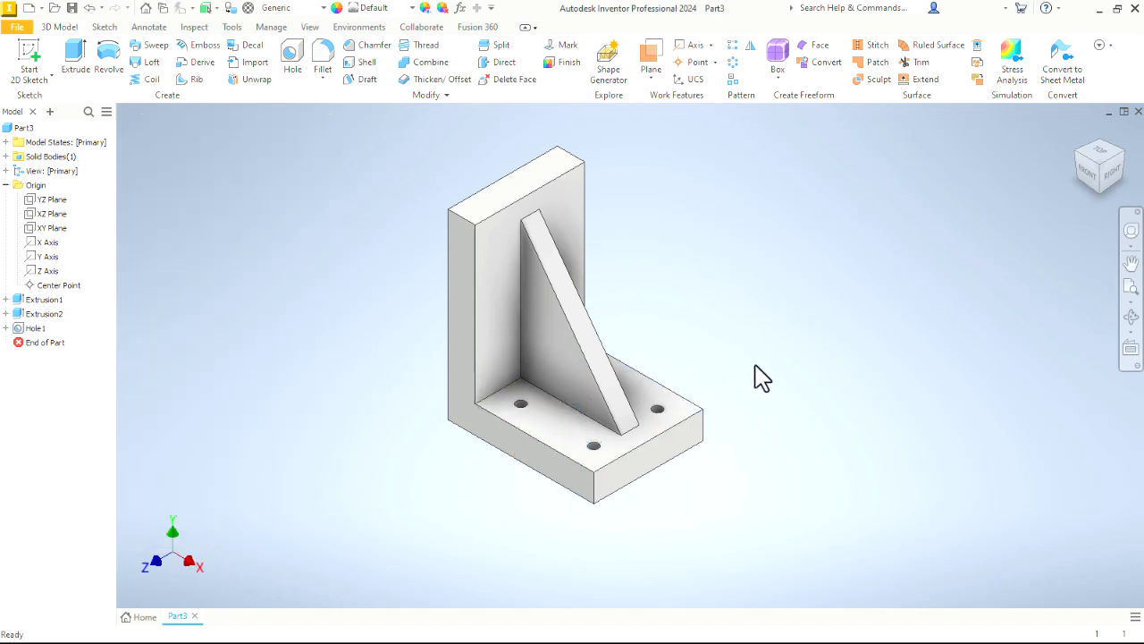
- Start a 0.125 in fillet on the front inside corner edge, the rib's front edges along both legs, and its two end edges
middle_click_drag(600, 434, 586, 377, "shift")
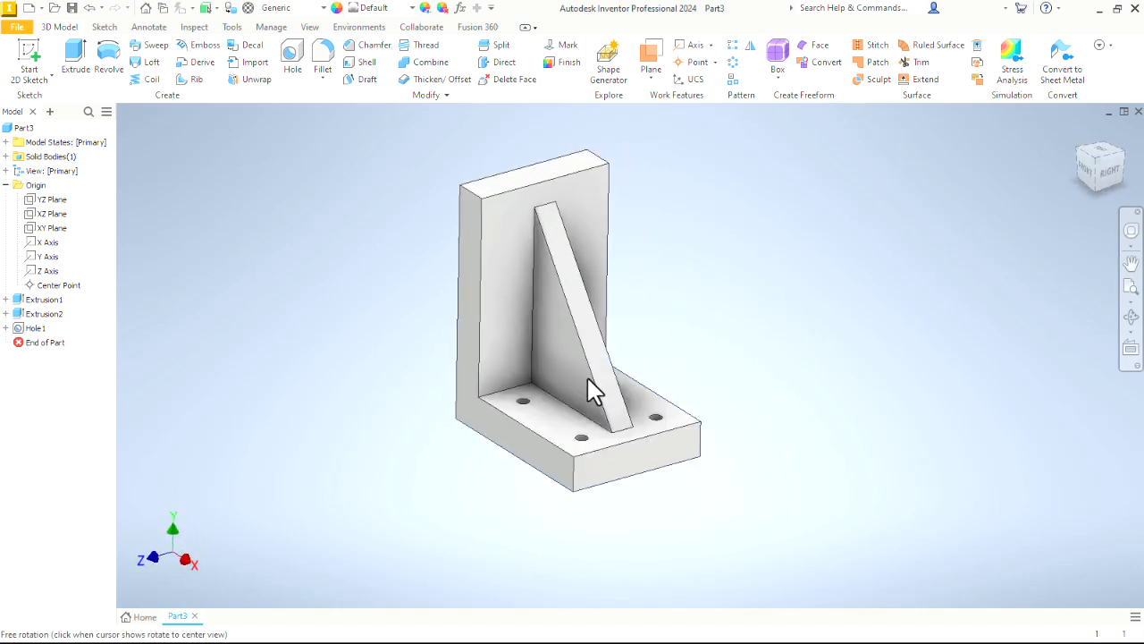
left_click(322, 62)
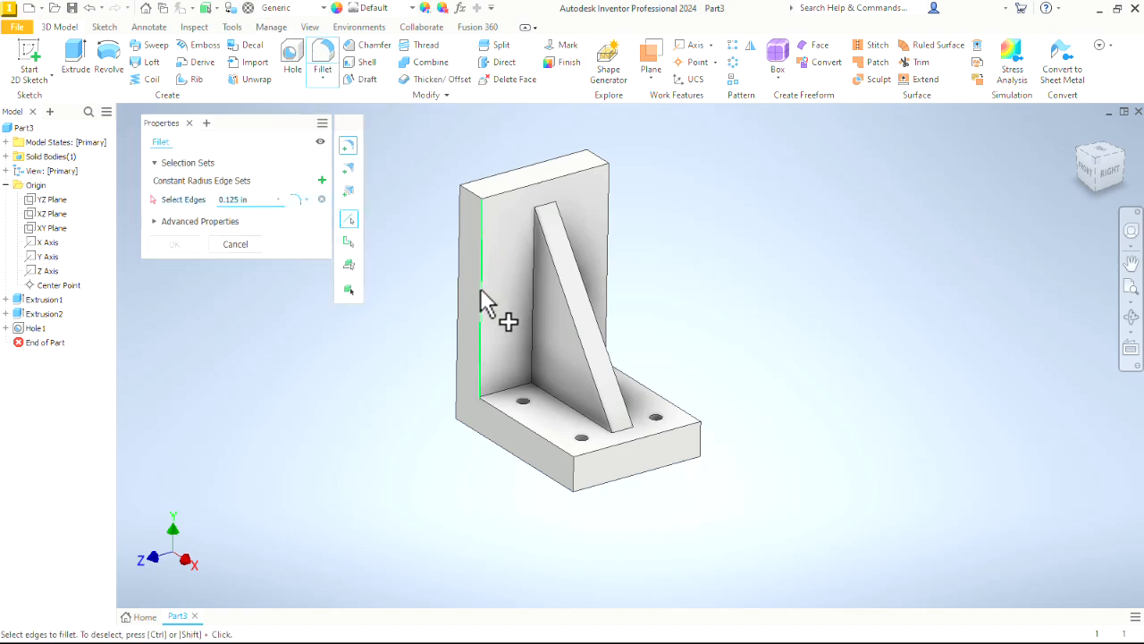
left_click(515, 393)
left_click(531, 316)
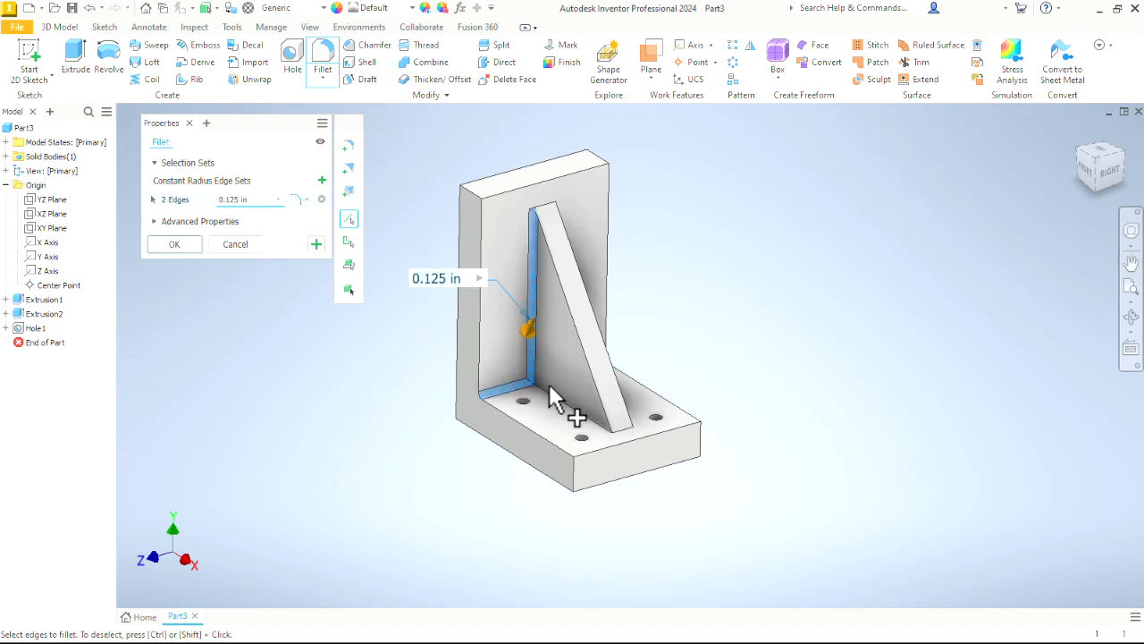
left_click(595, 416)
left_click(620, 429)
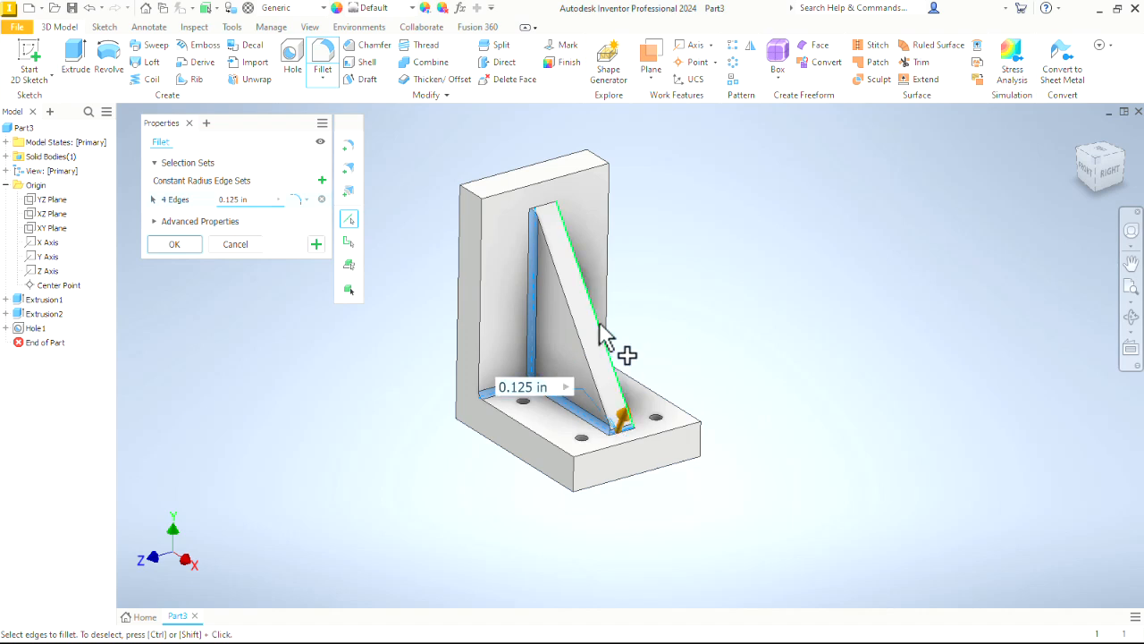
left_click(550, 214)
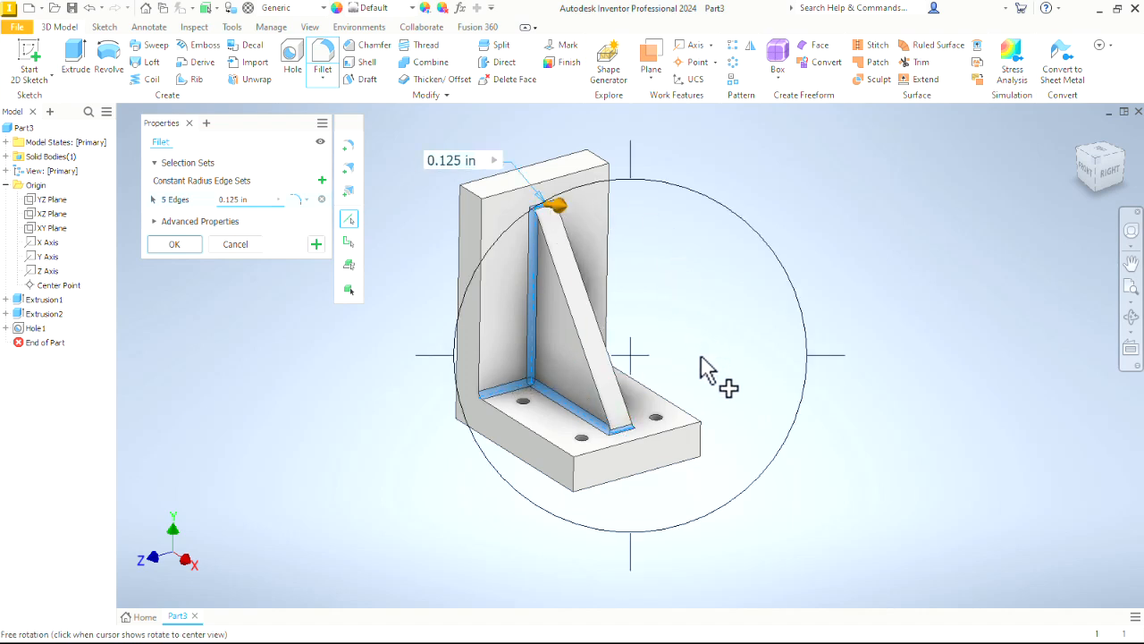
- Add the rib's rear edges along both legs, the rear inside corner edge and both sloped rib edges, and apply the 0.125 in fillet
middle_click_drag(707, 301, 653, 331, "shift")
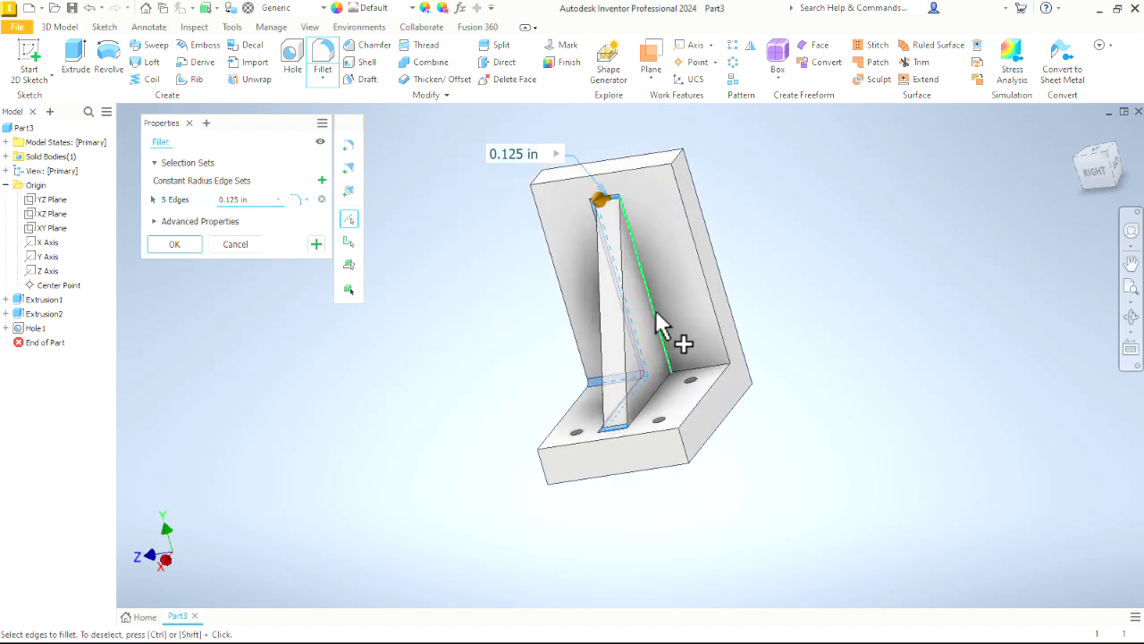
left_click(657, 323)
left_click(667, 388)
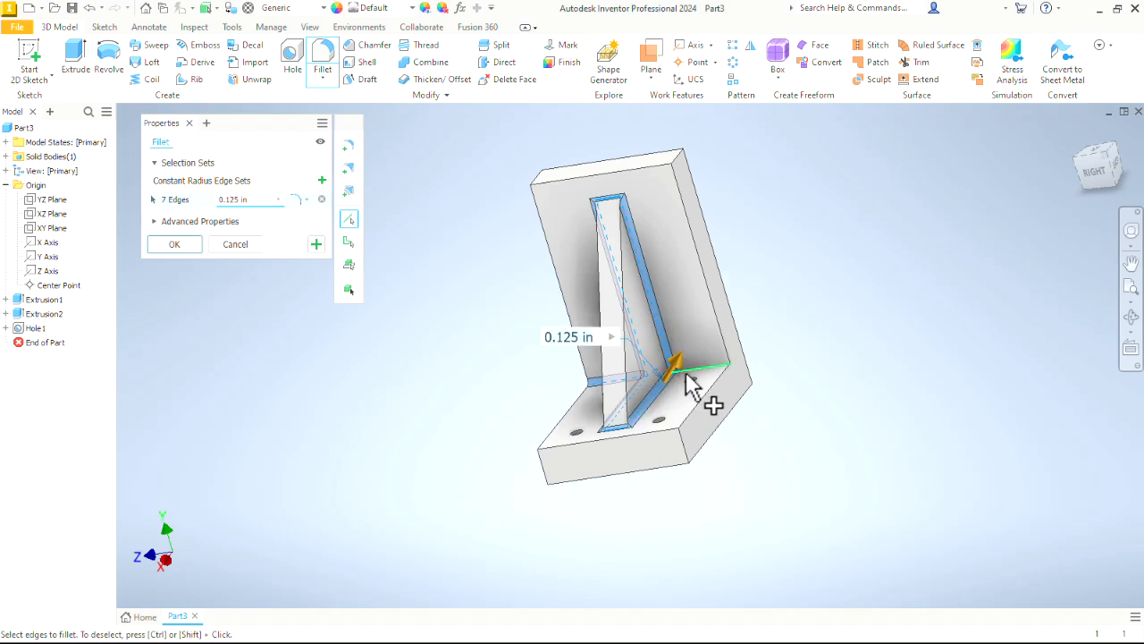
left_click(702, 369)
left_click(625, 297)
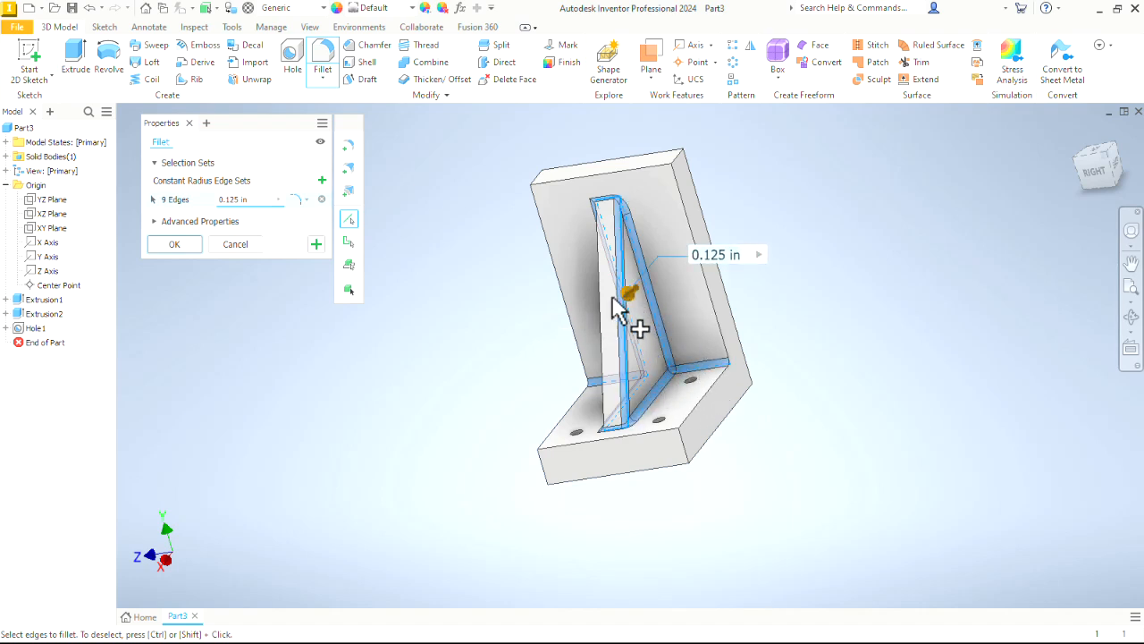
left_click(600, 297)
middle_click_drag(631, 383, 734, 394, "shift")
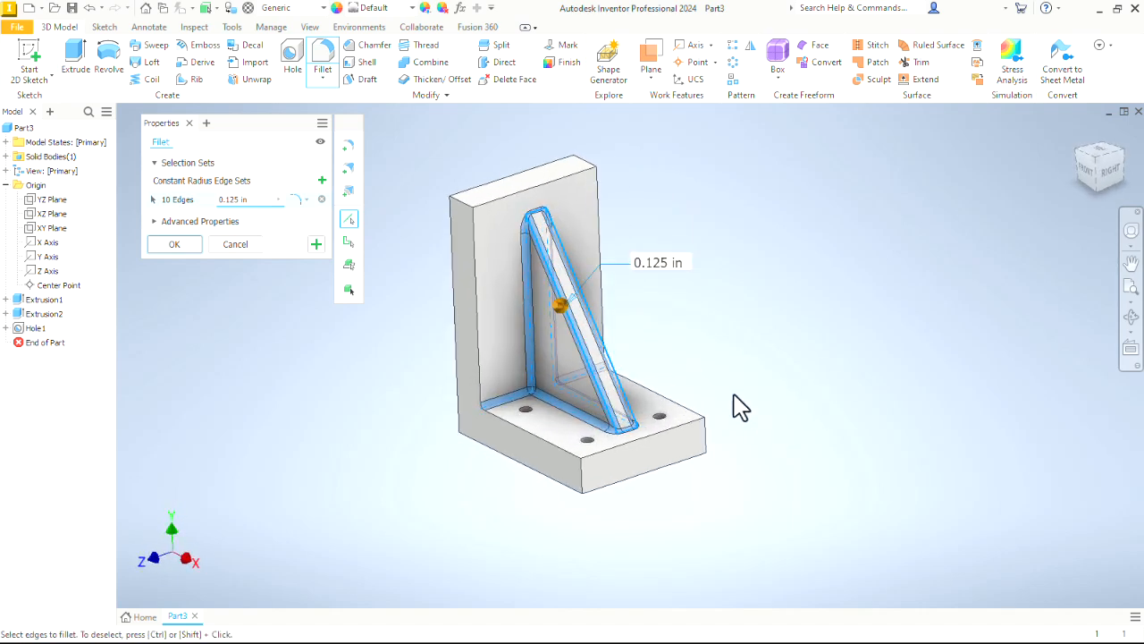
left_click(172, 245)
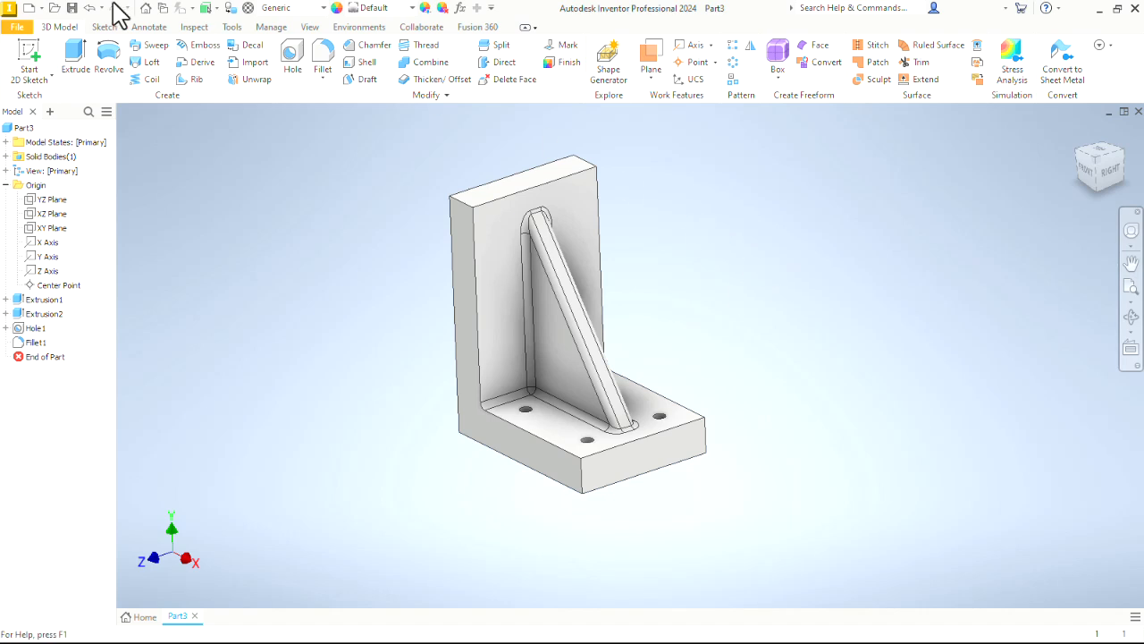
- Save the part as Lesson 4 in the Beginner Lessons folder
left_click(72, 8)
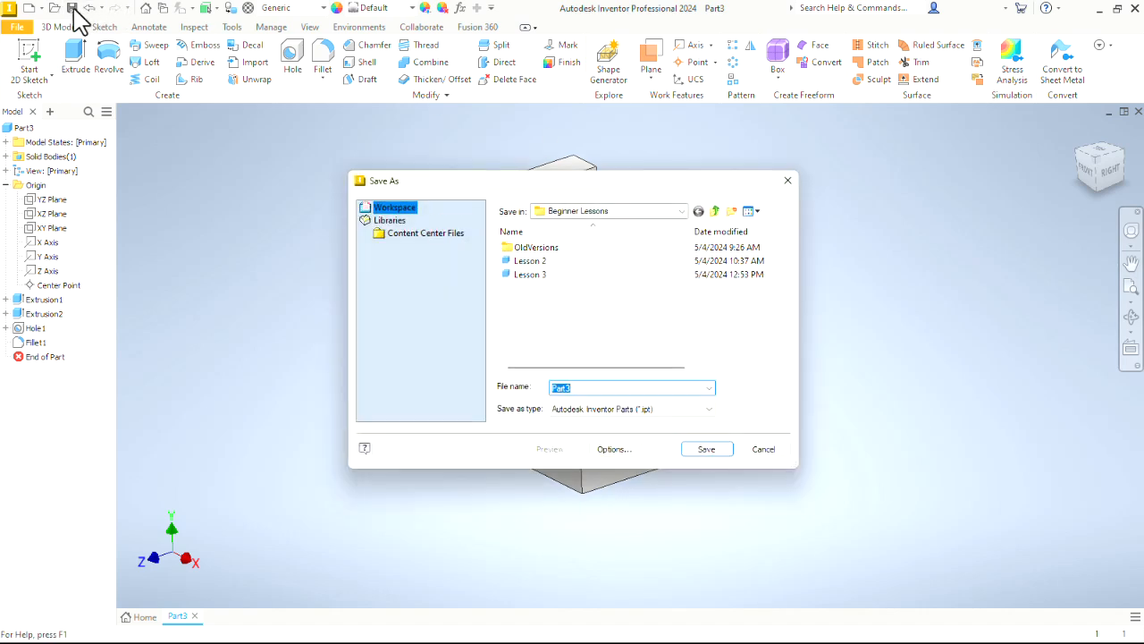
type("Lesson 4")
left_click(725, 450)
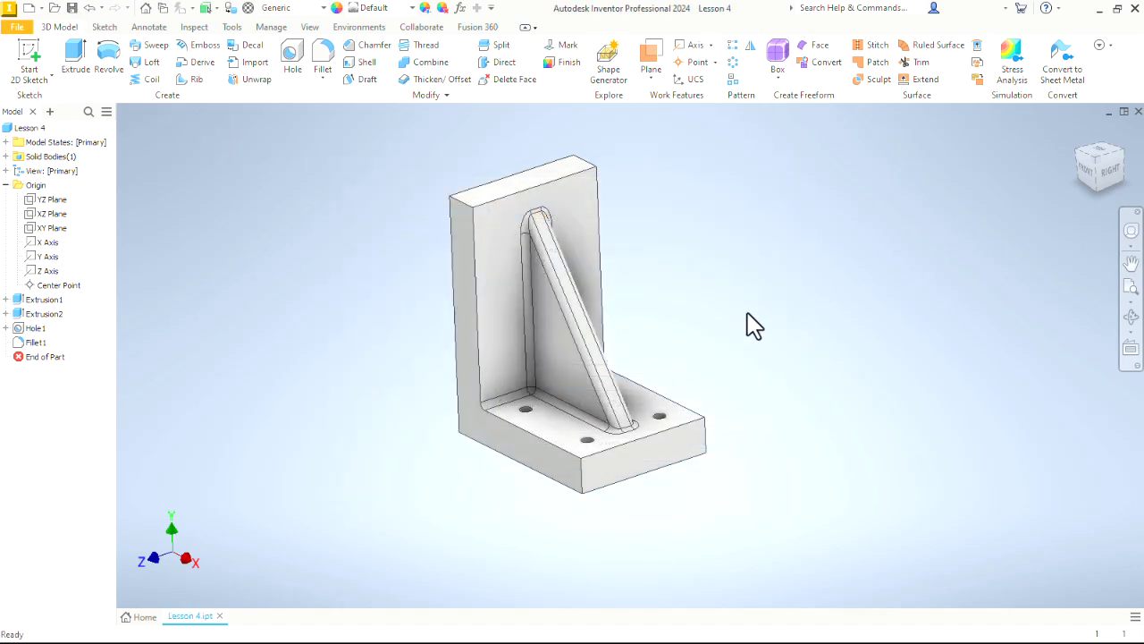